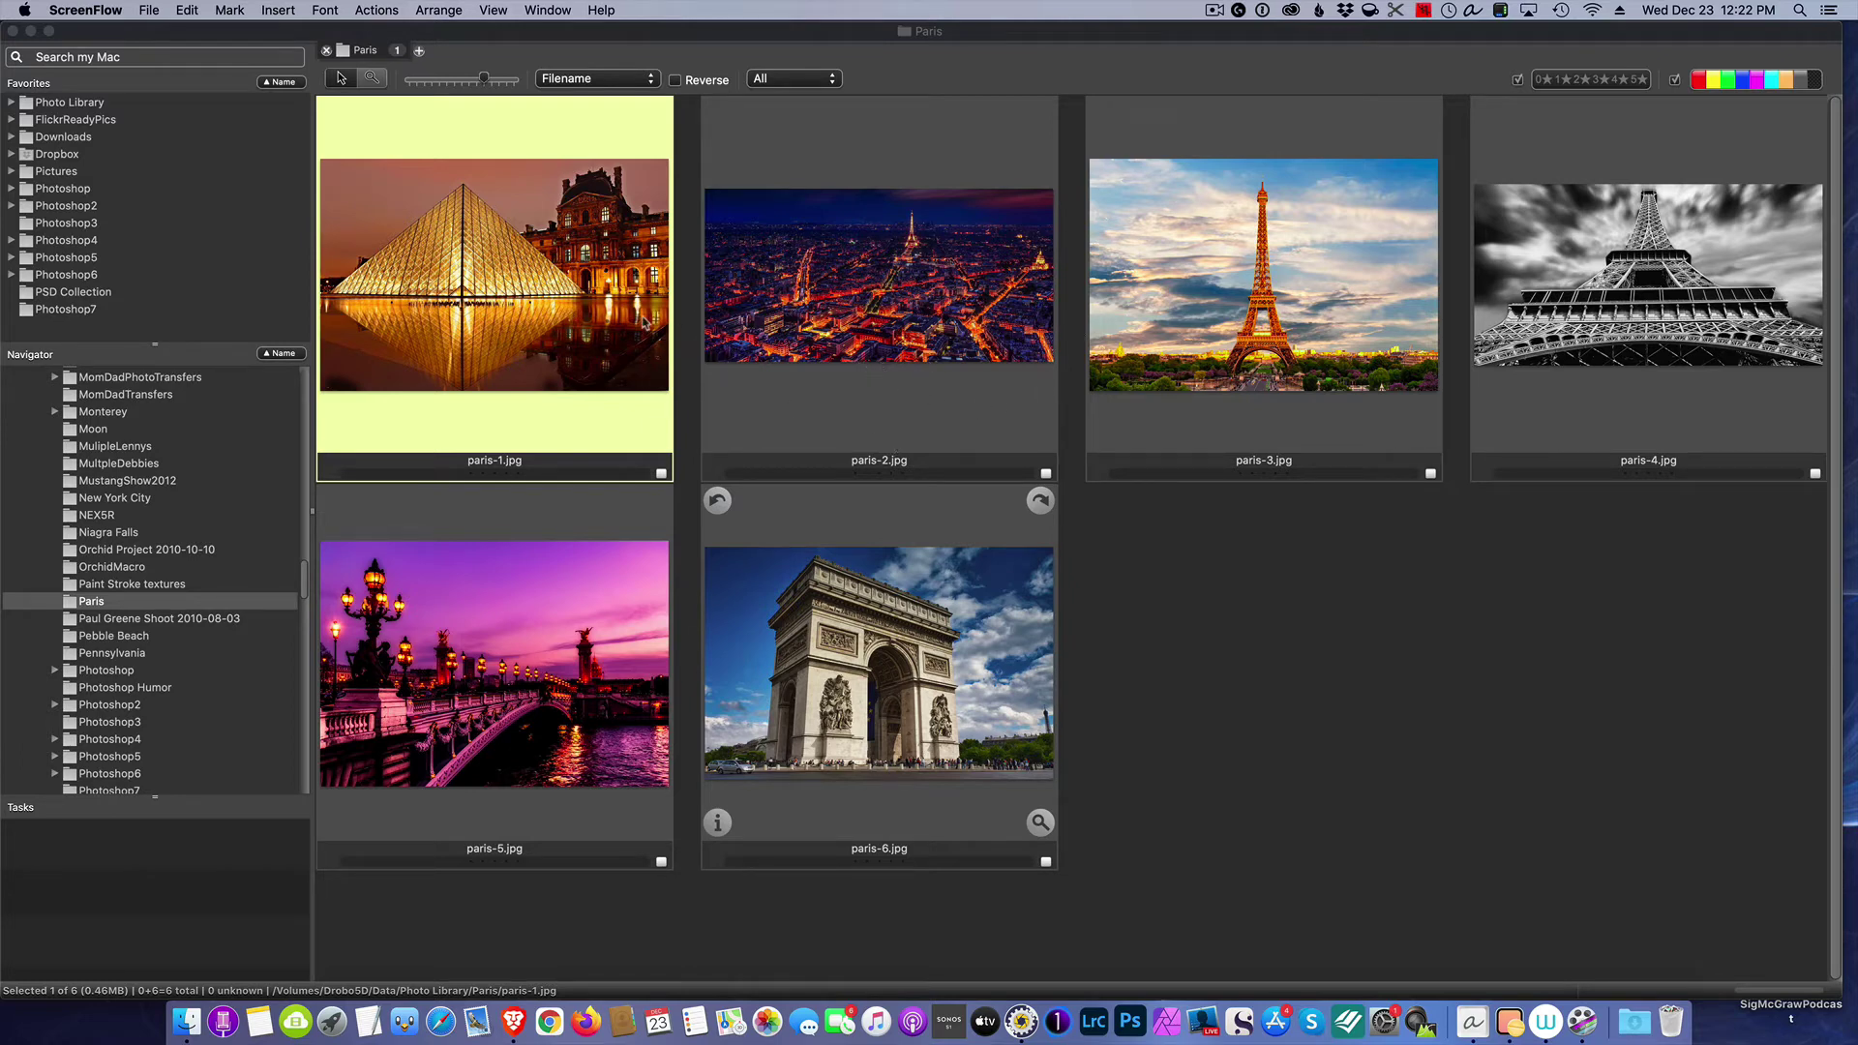
Step: Preview paris-1 through paris-6 to check each capture time, then return to the contact sheet
left_click(526, 260)
double_click(525, 259)
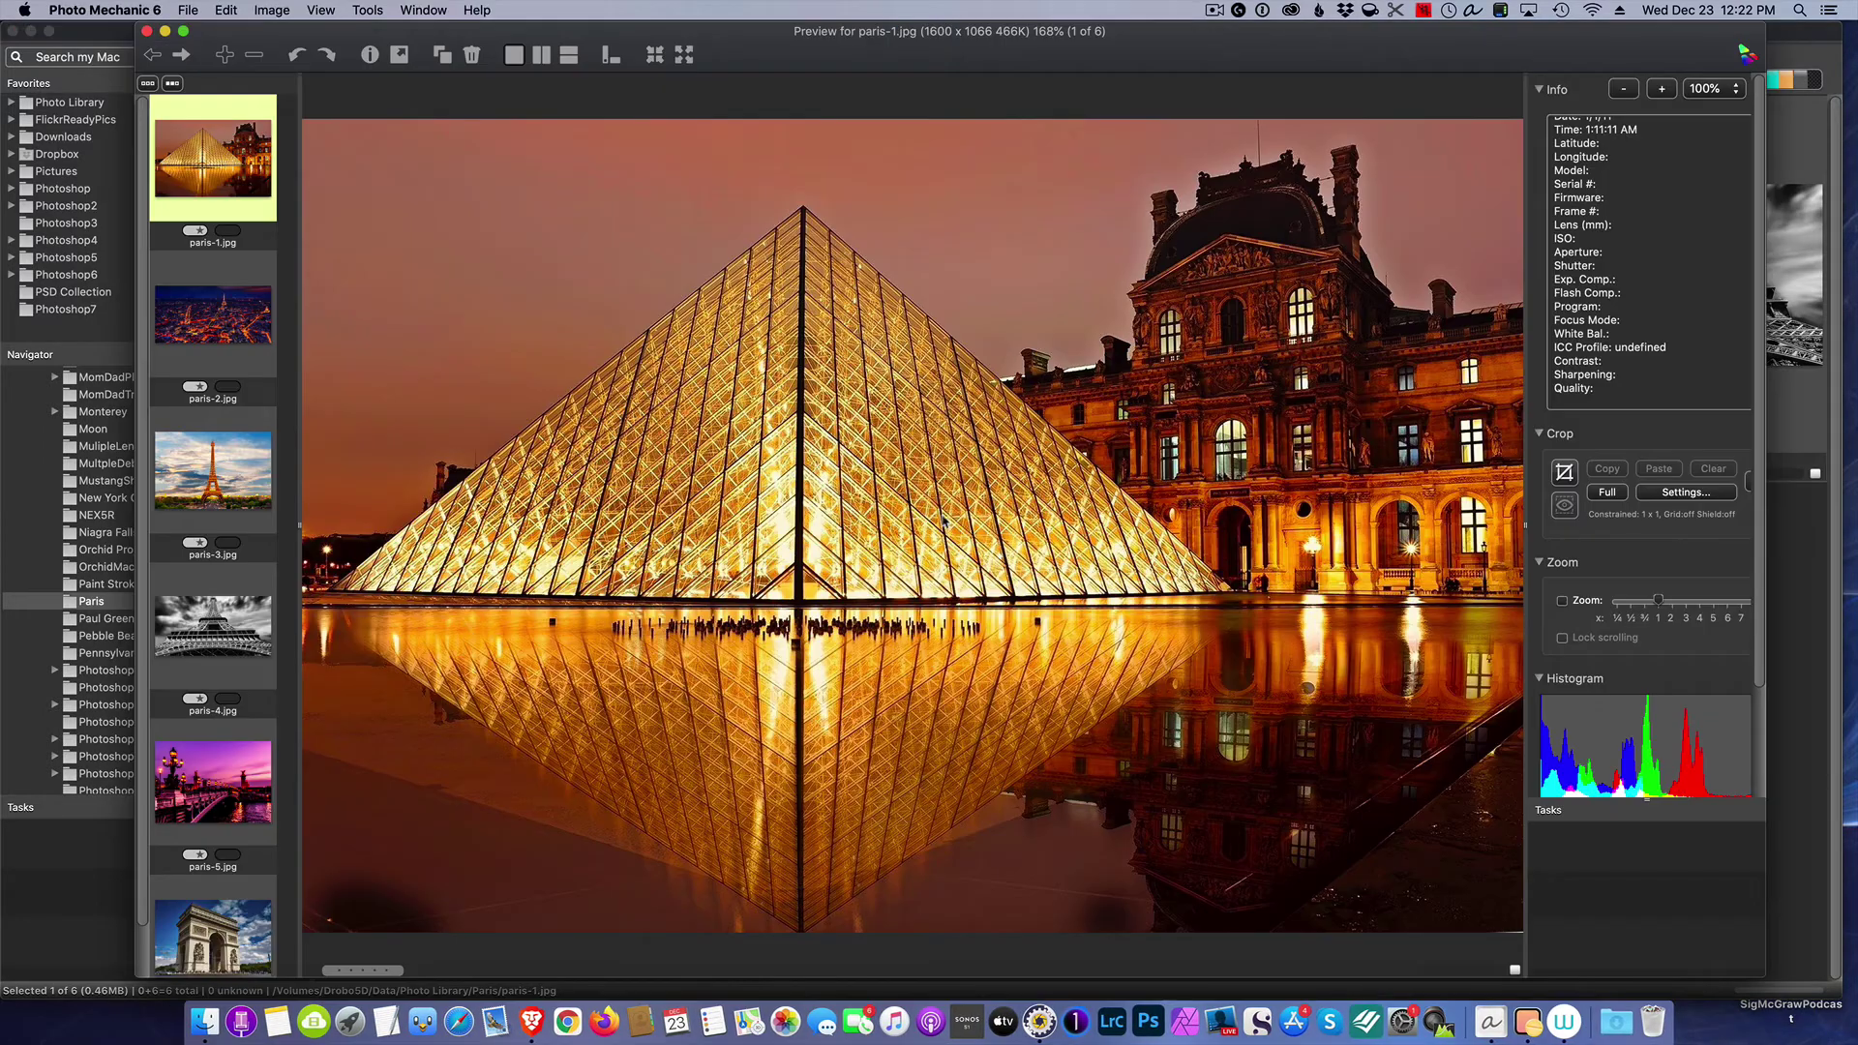
scroll(1611, 202, "up", 1)
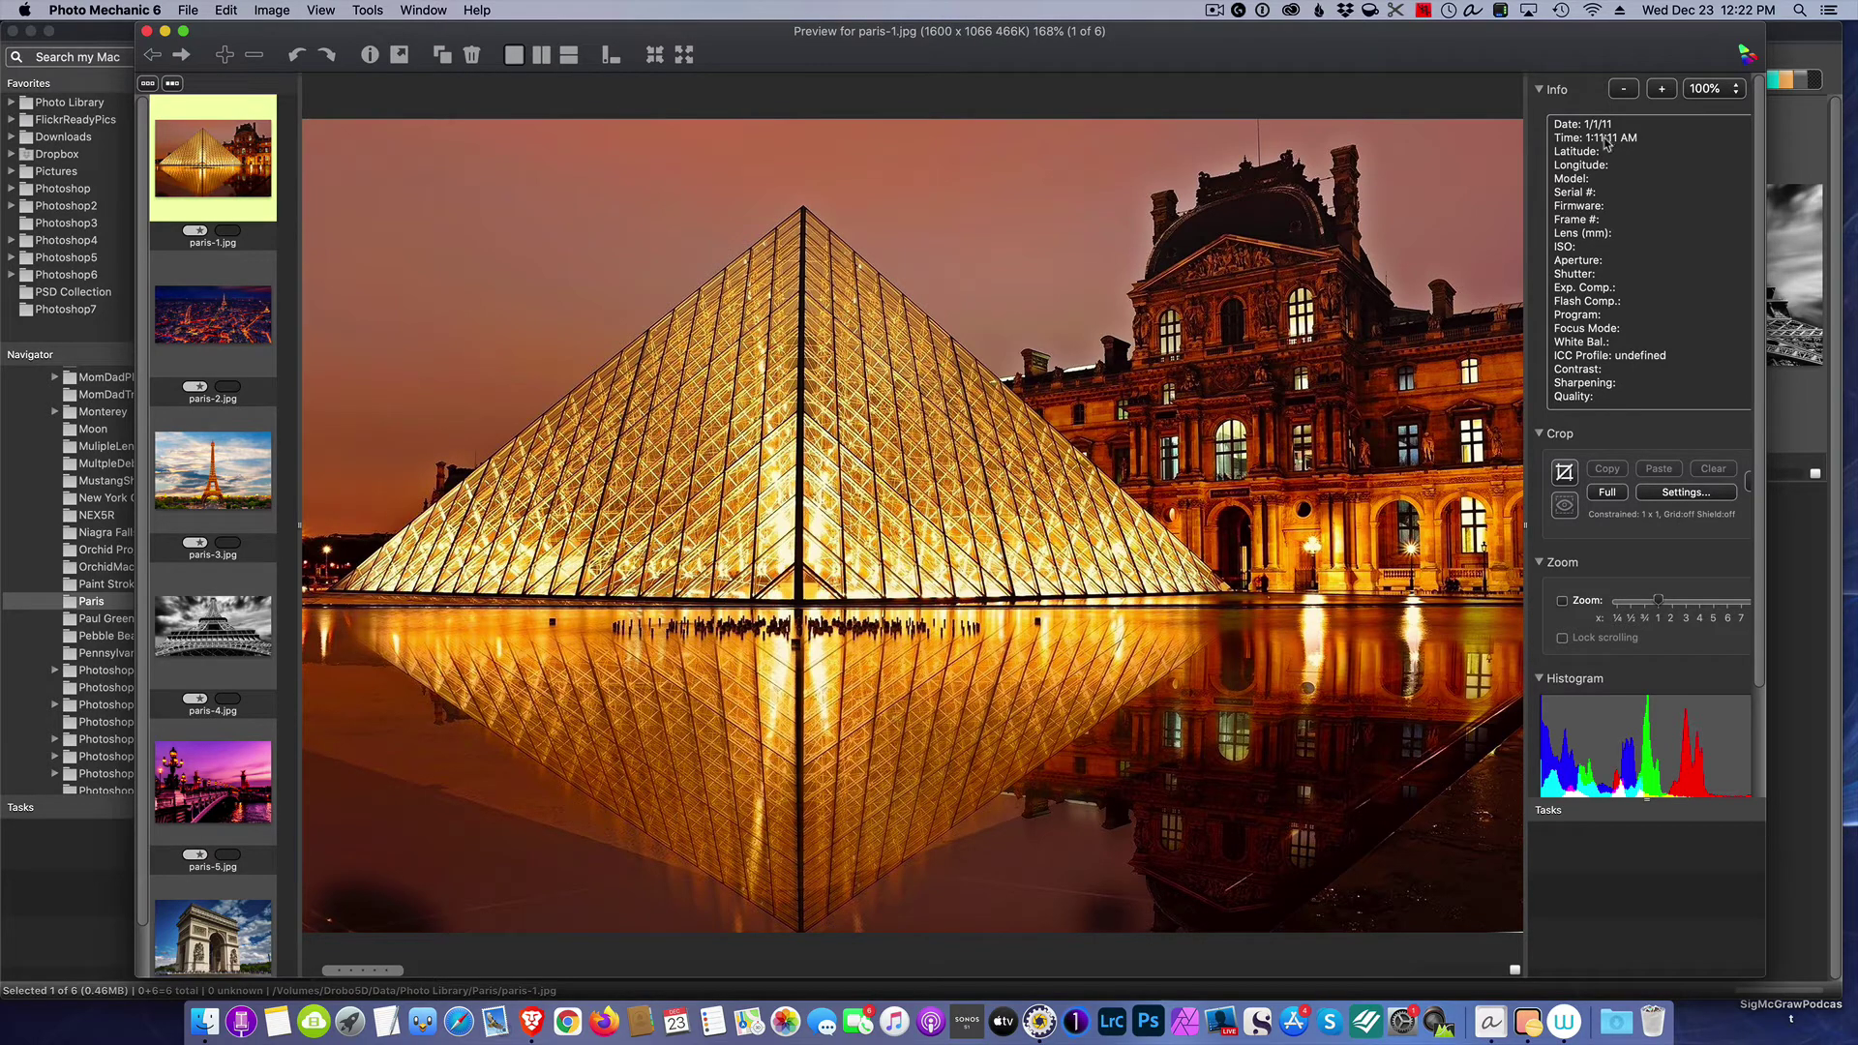
left_click(232, 322)
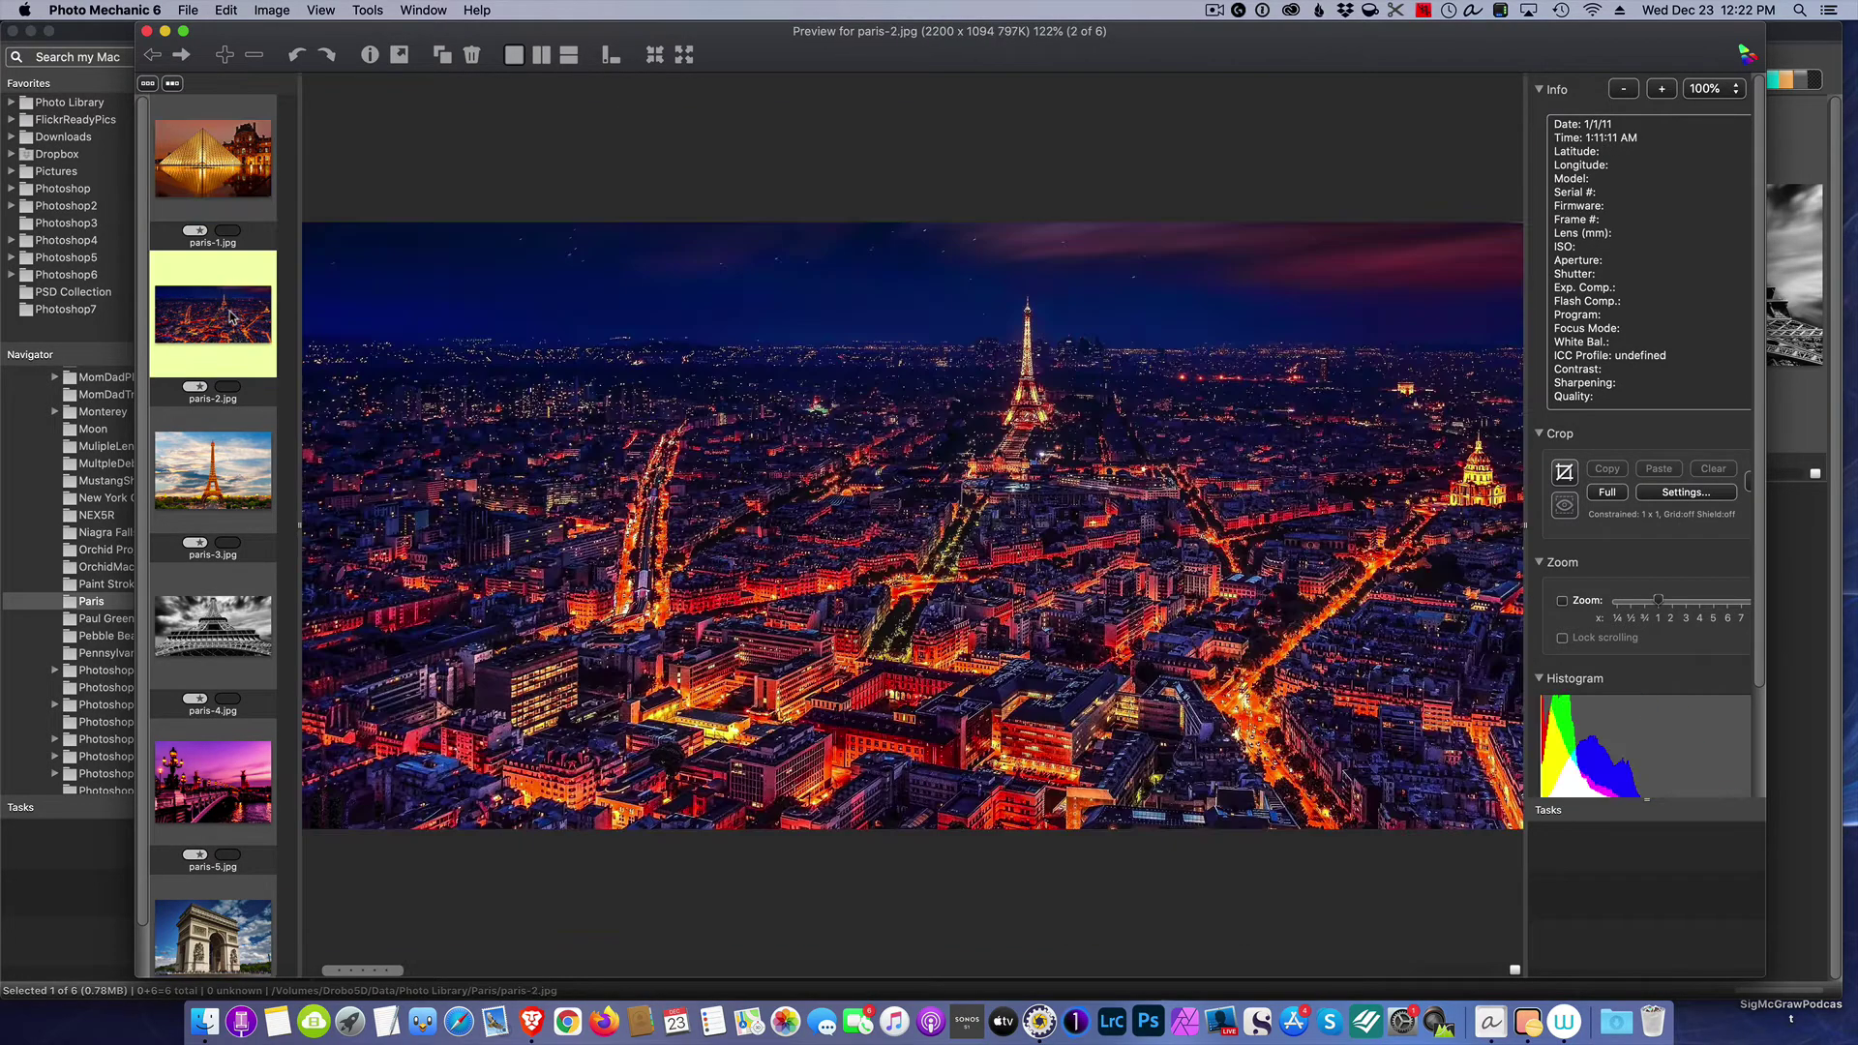
left_click(259, 471)
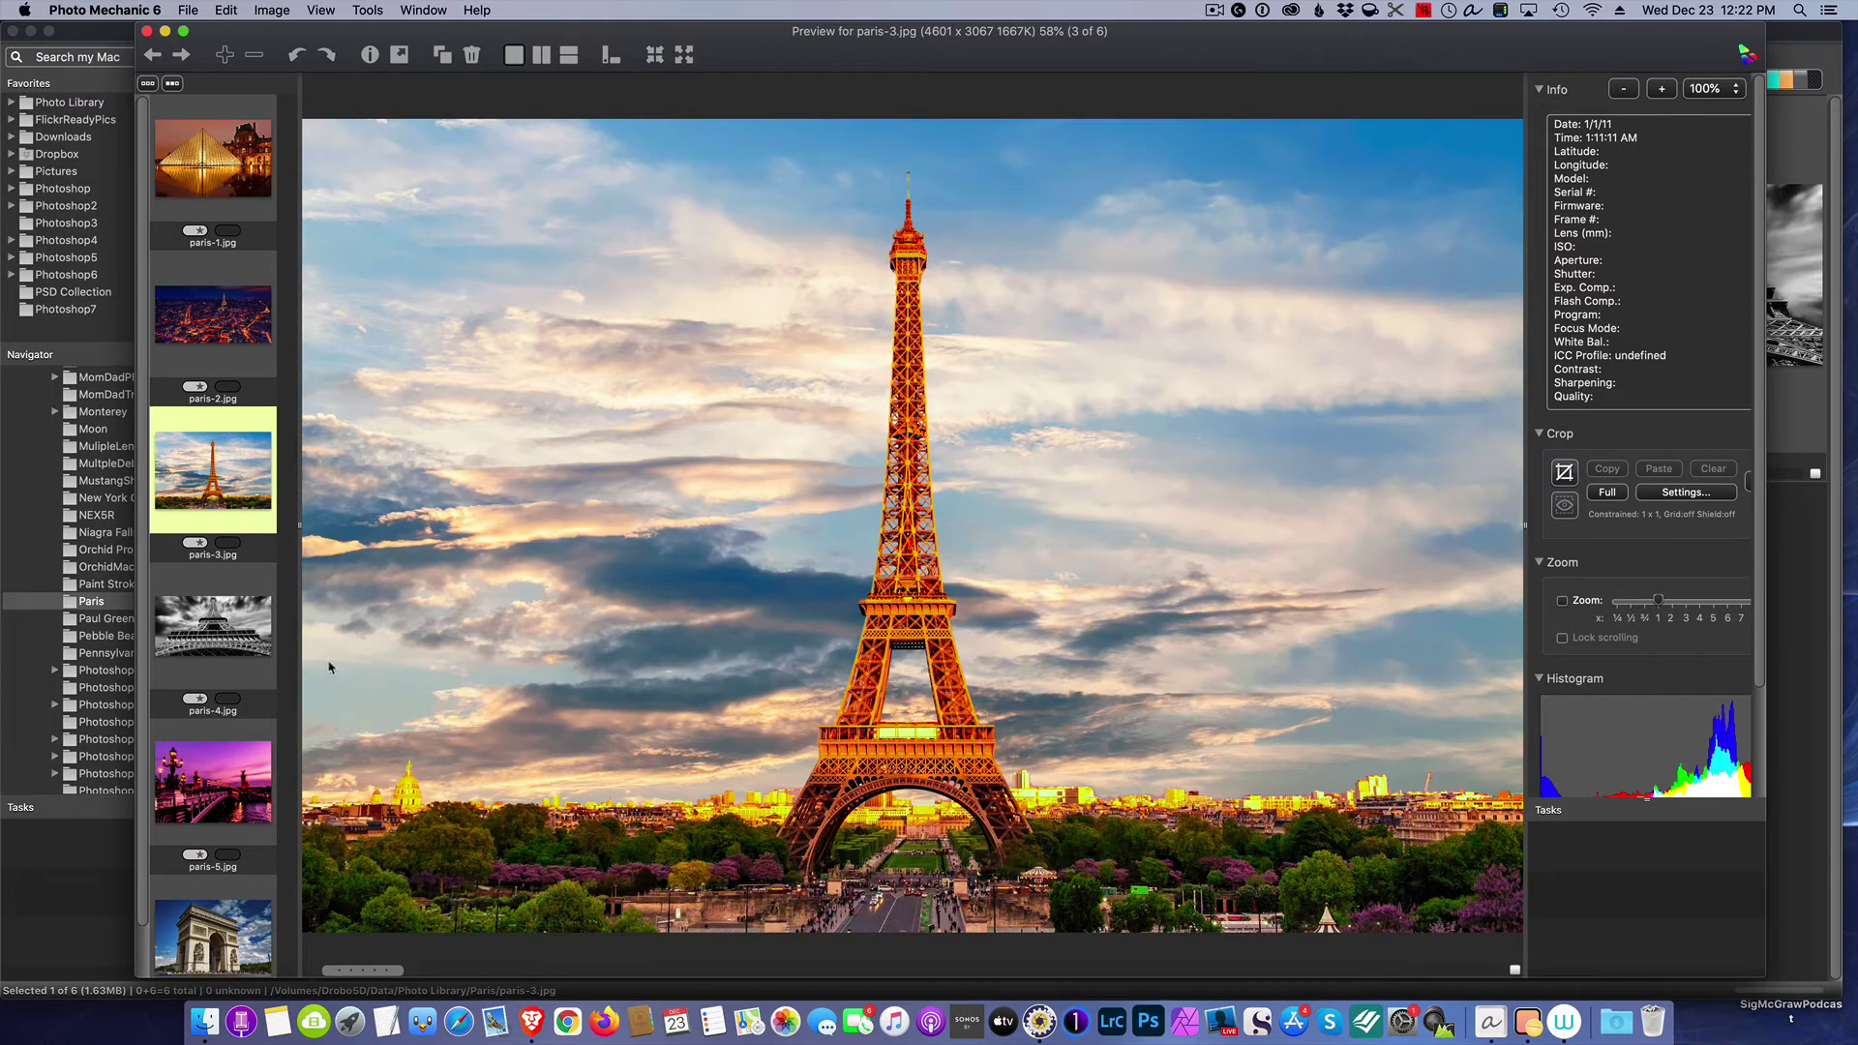
left_click(205, 634)
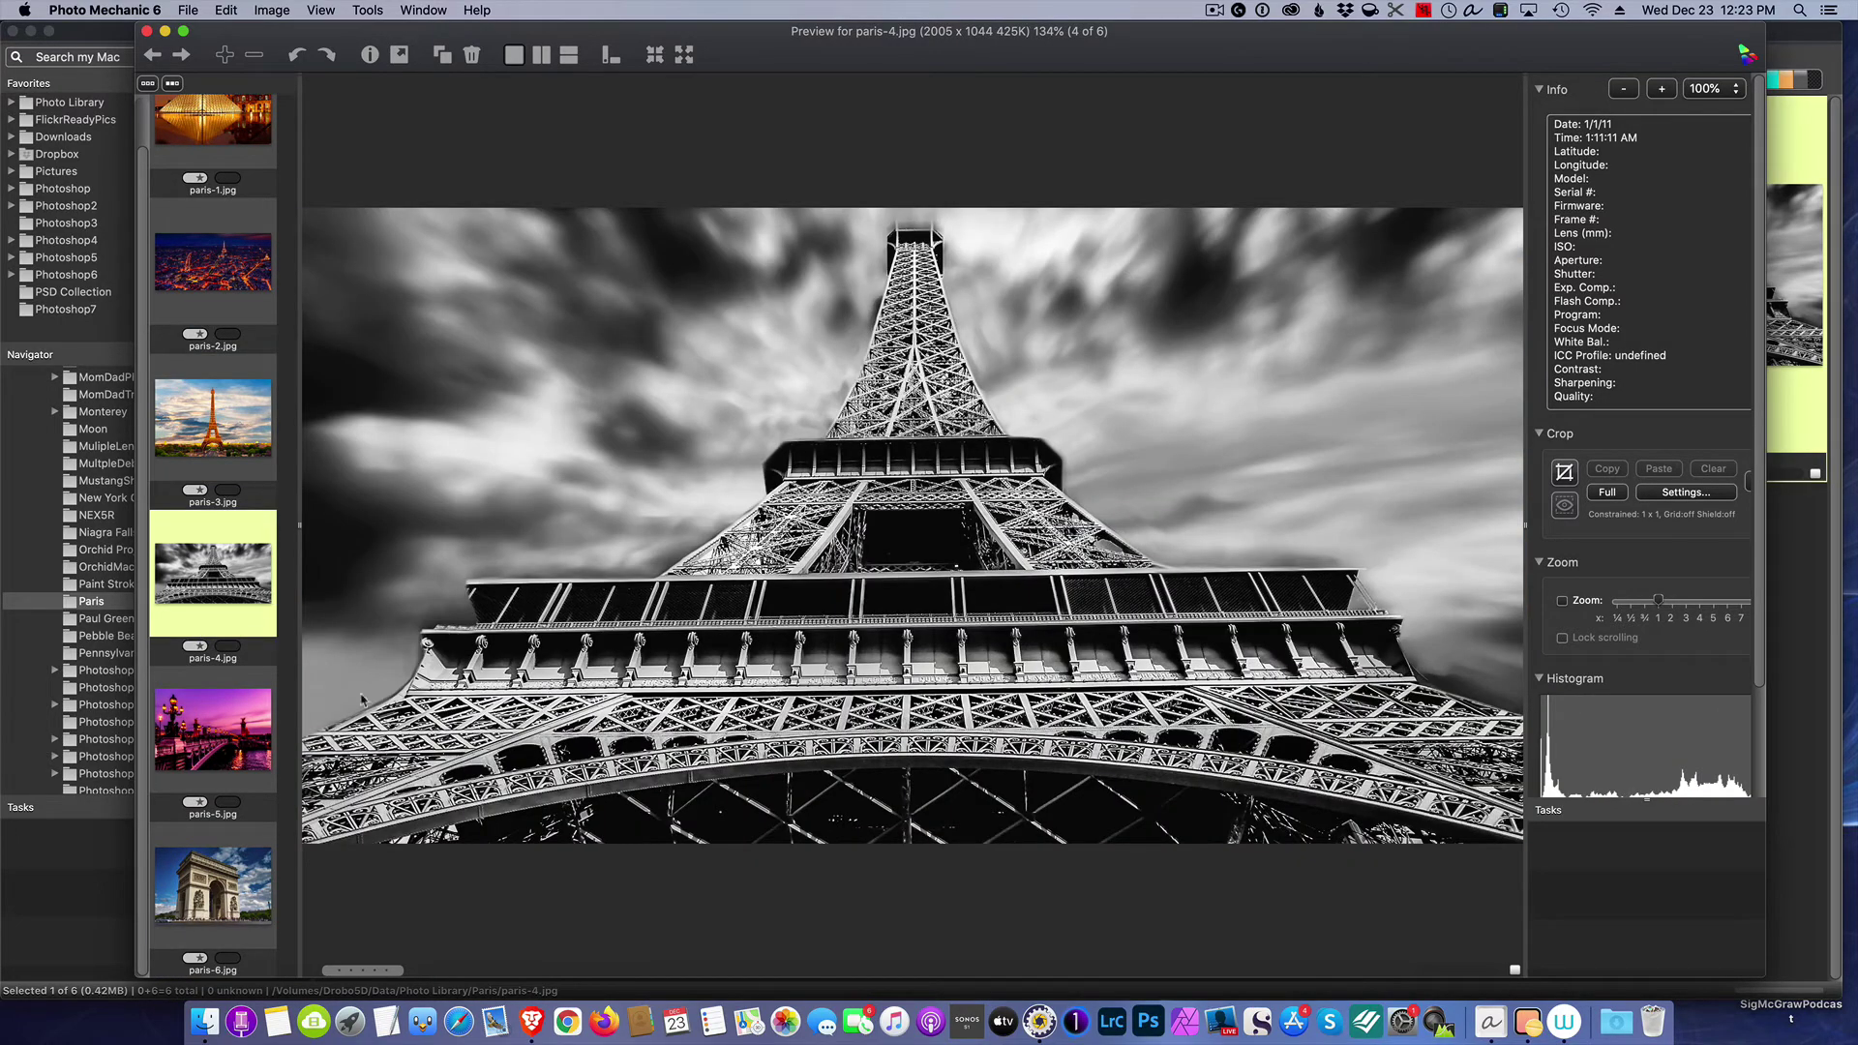
left_click(206, 740)
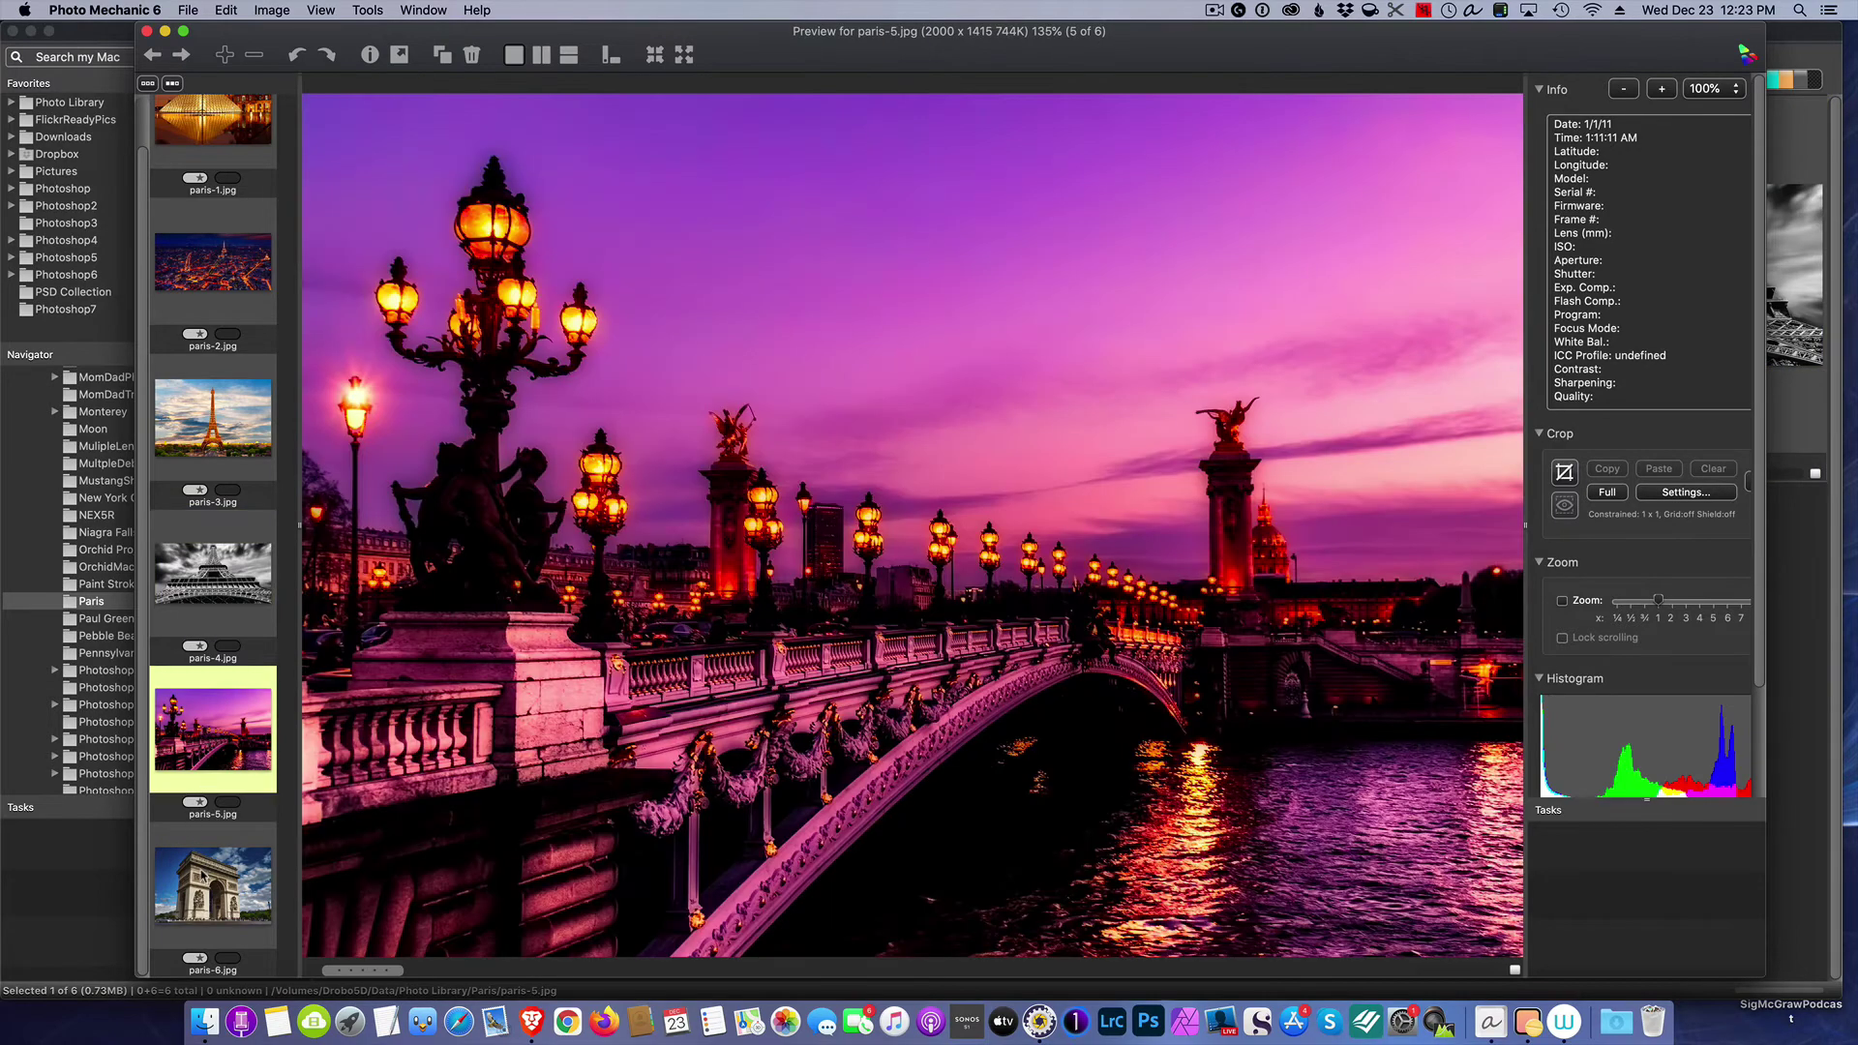
left_click(247, 908)
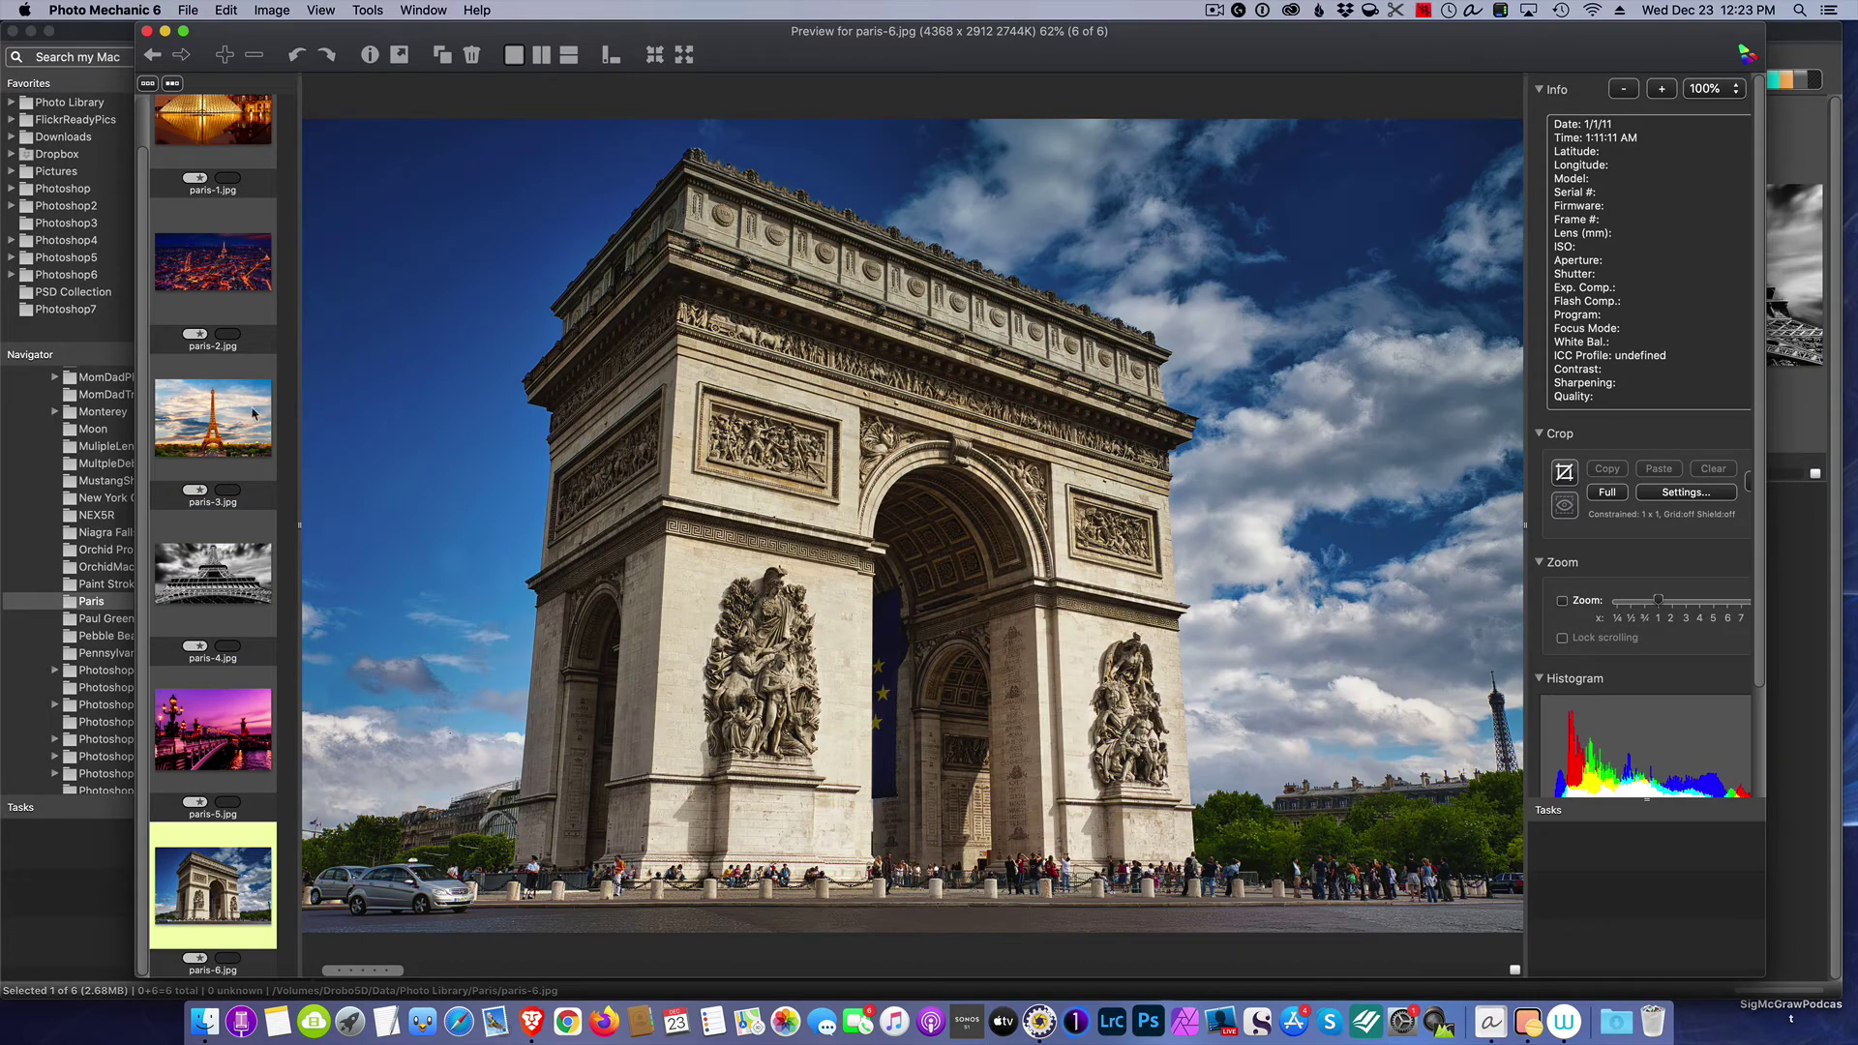
scroll(189, 256, "up", 1)
left_click(204, 165)
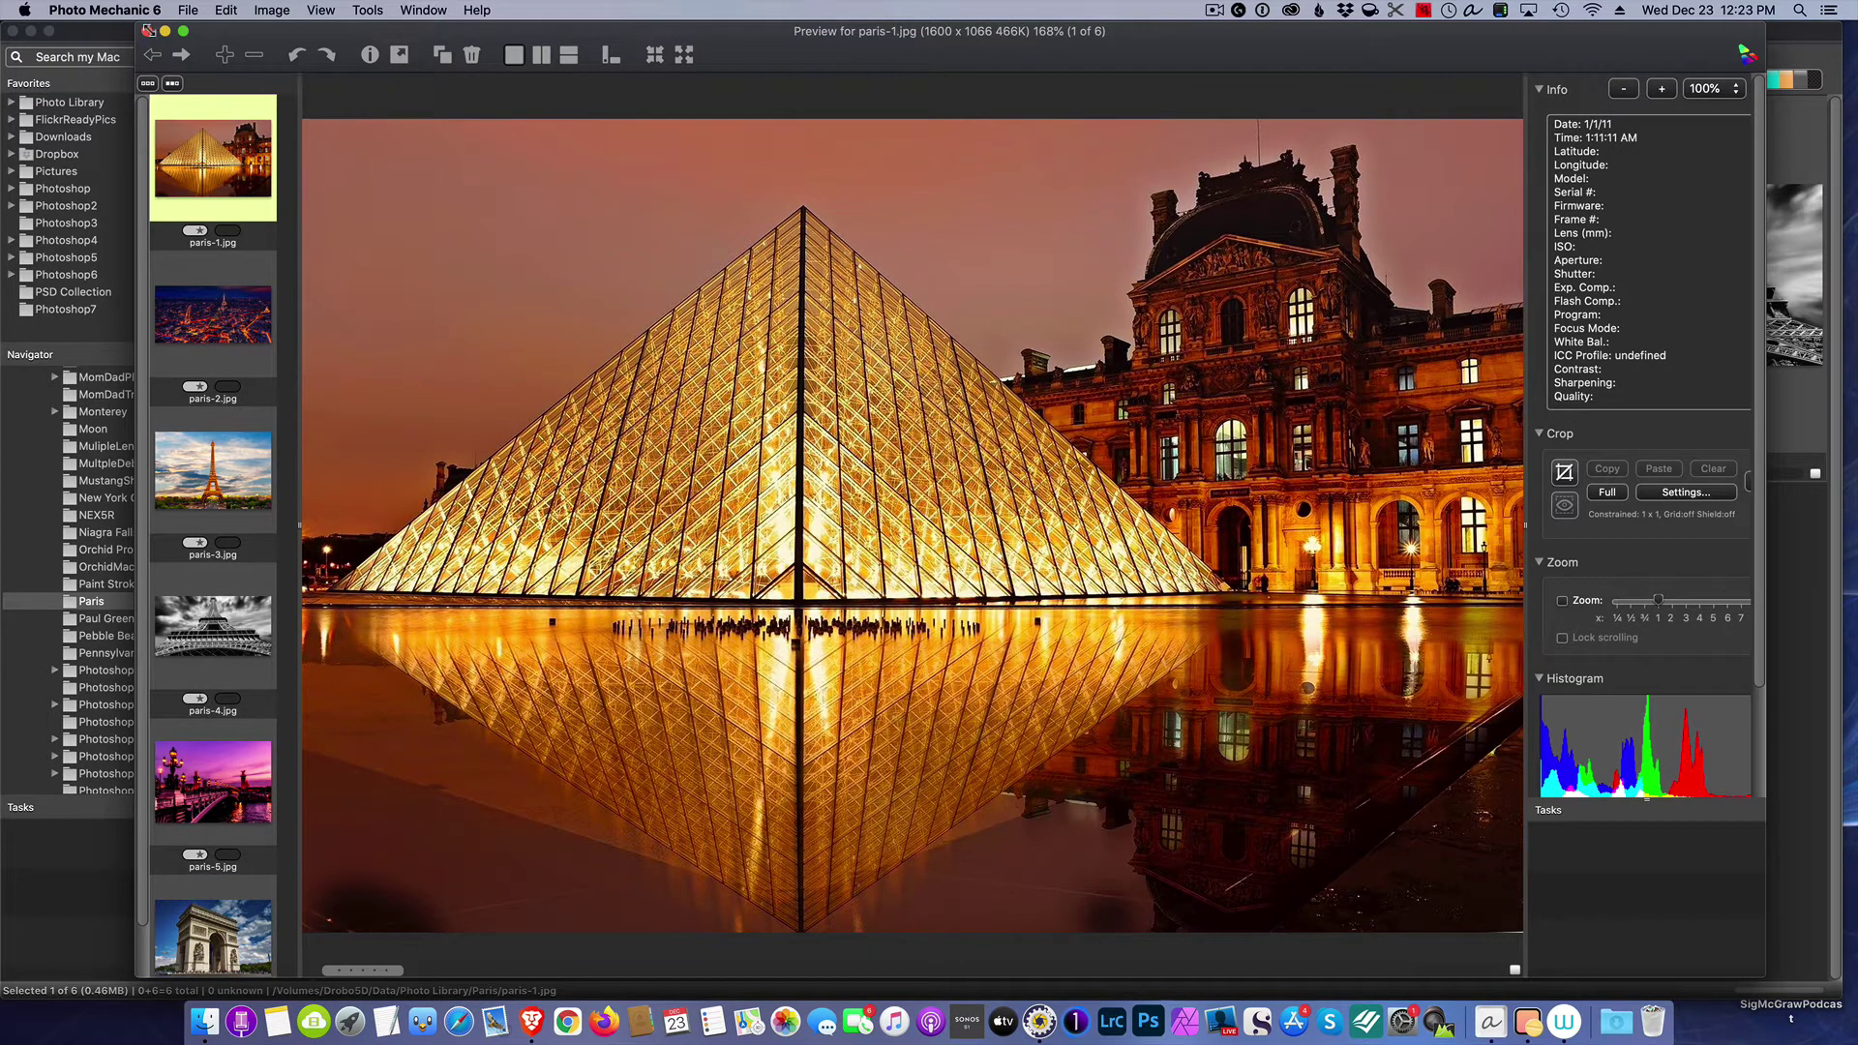
left_click(146, 31)
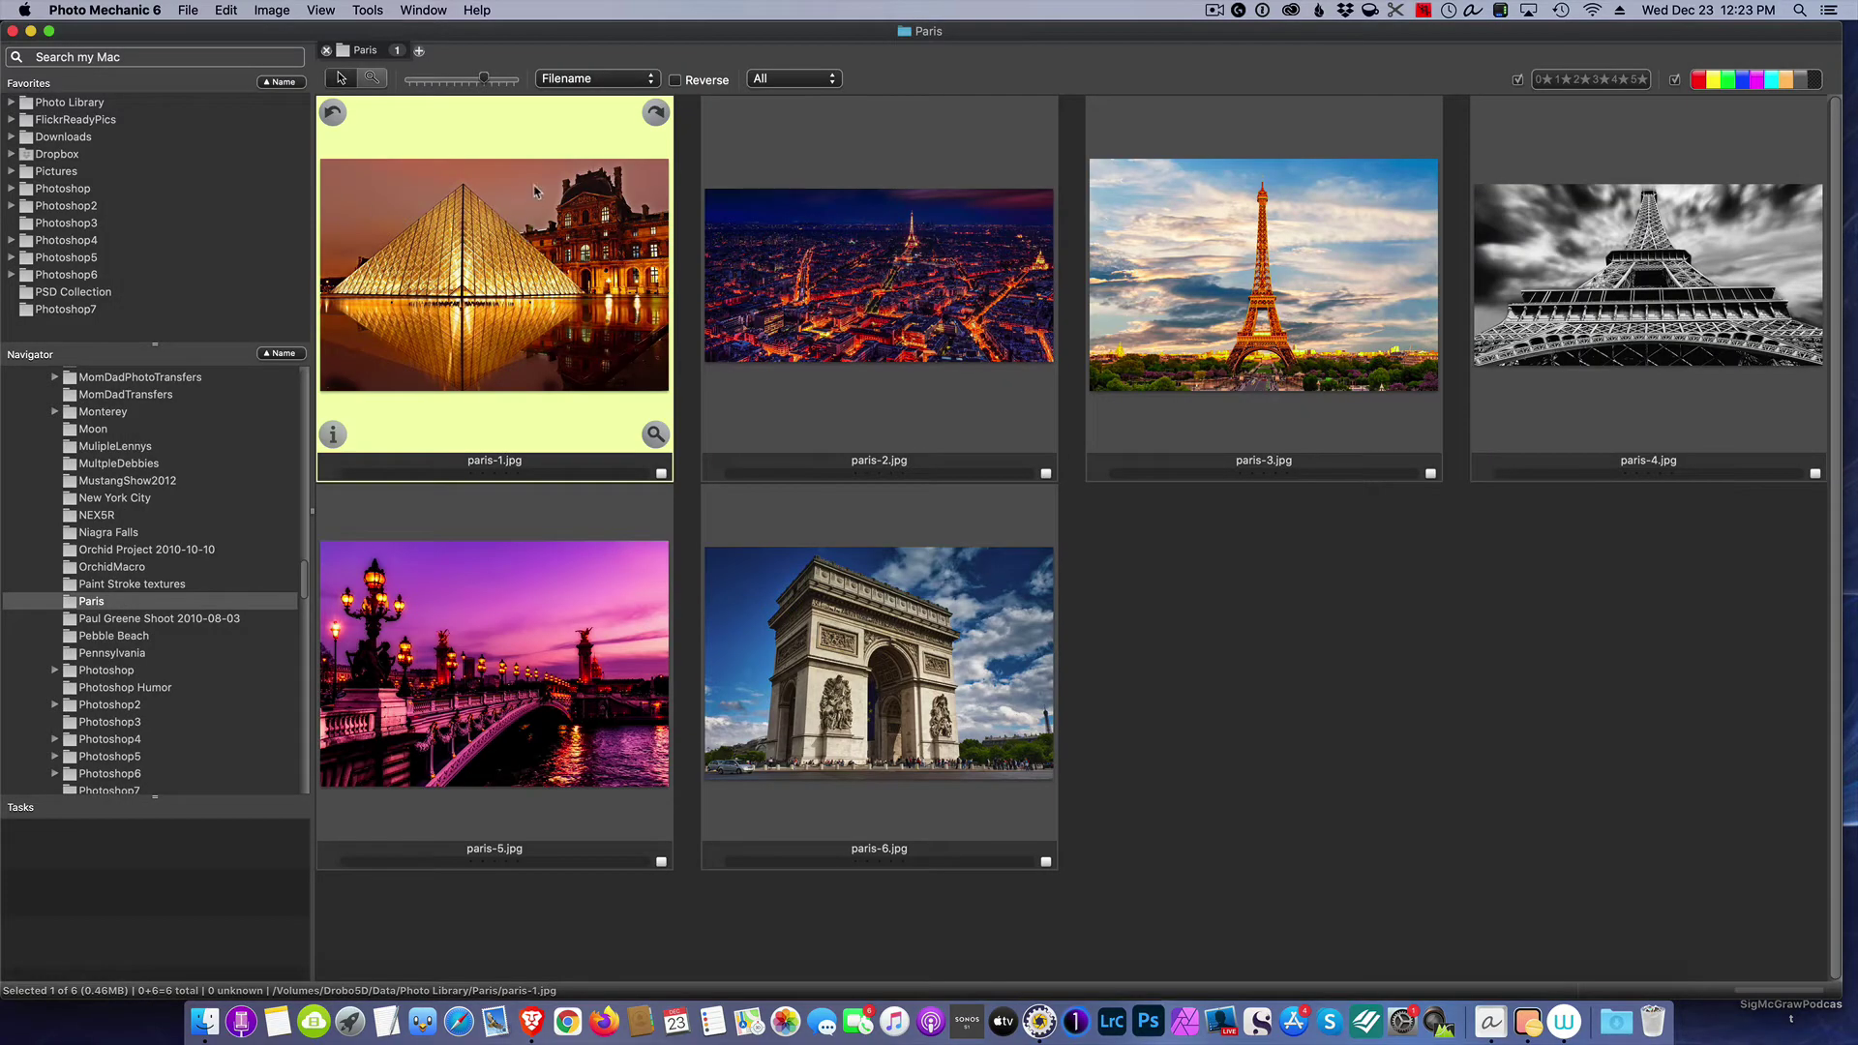
Step: Try hour and year offsets on paris-1's capture time, then cancel without changes
left_click(852, 167)
left_click(557, 152)
left_click(366, 11)
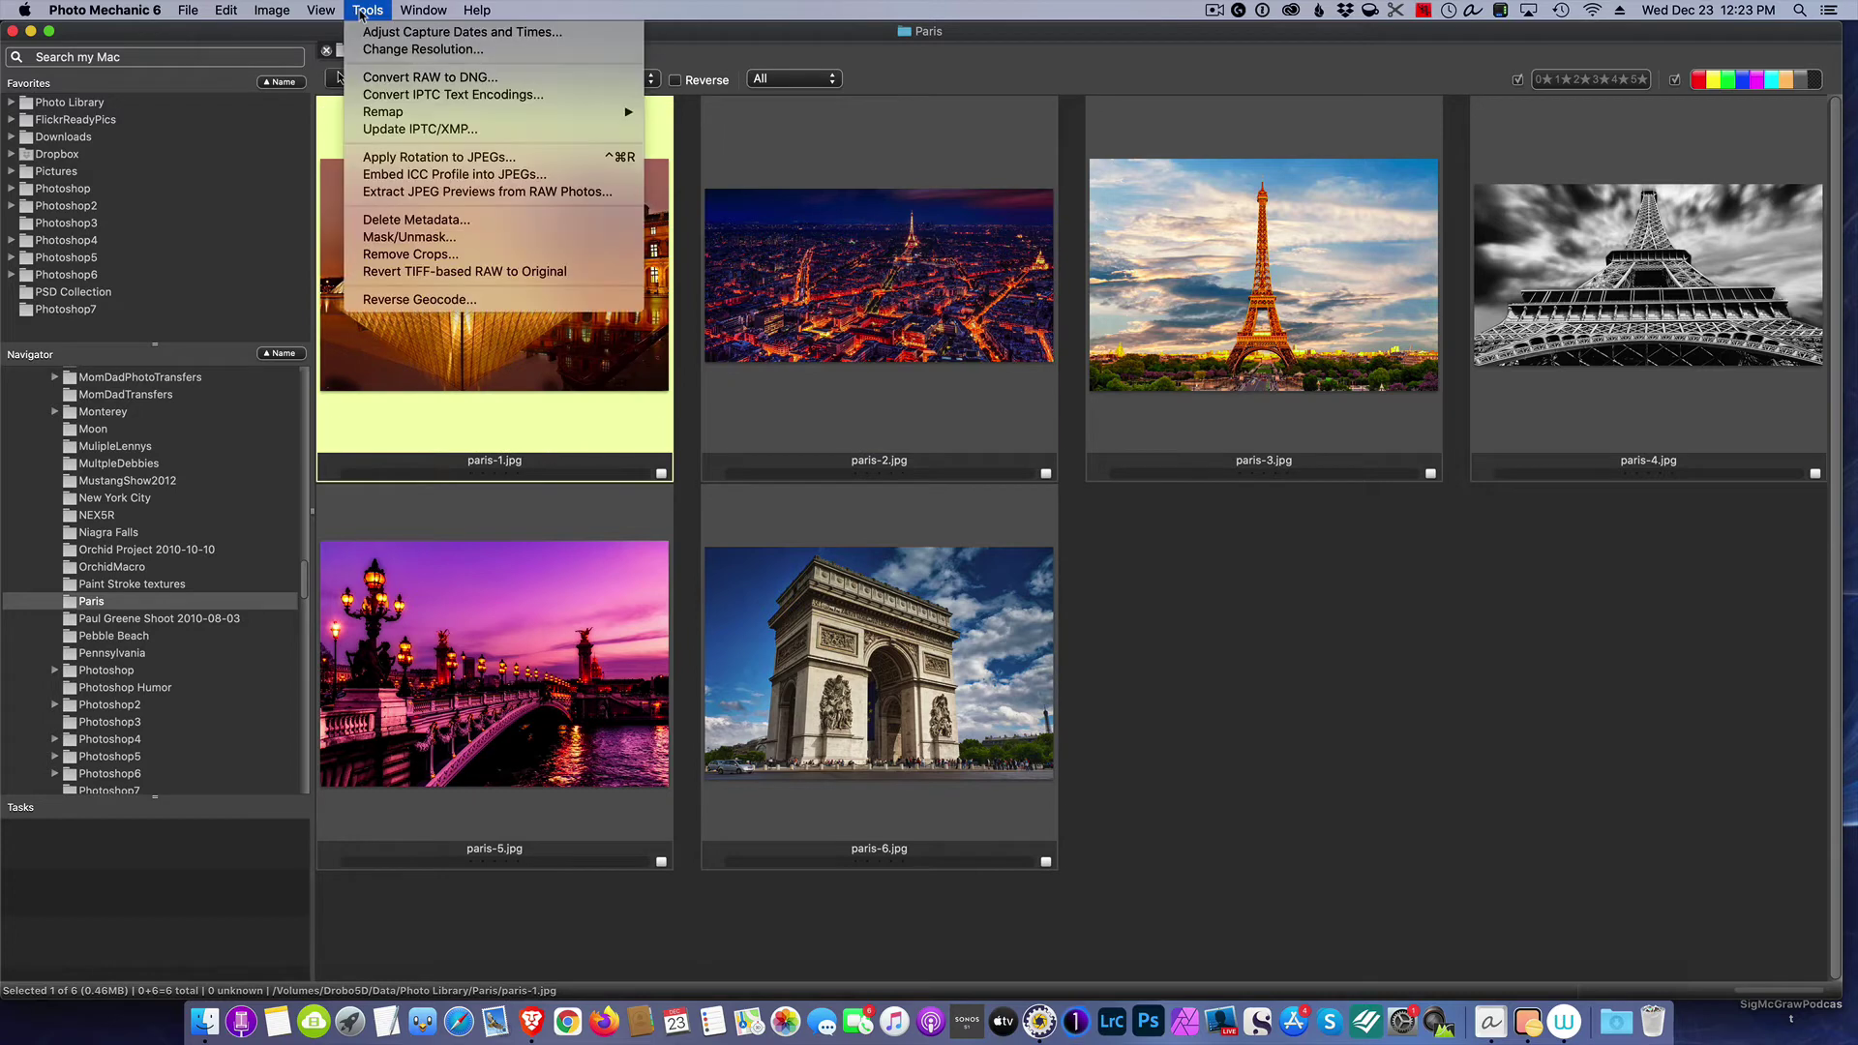
left_click(436, 35)
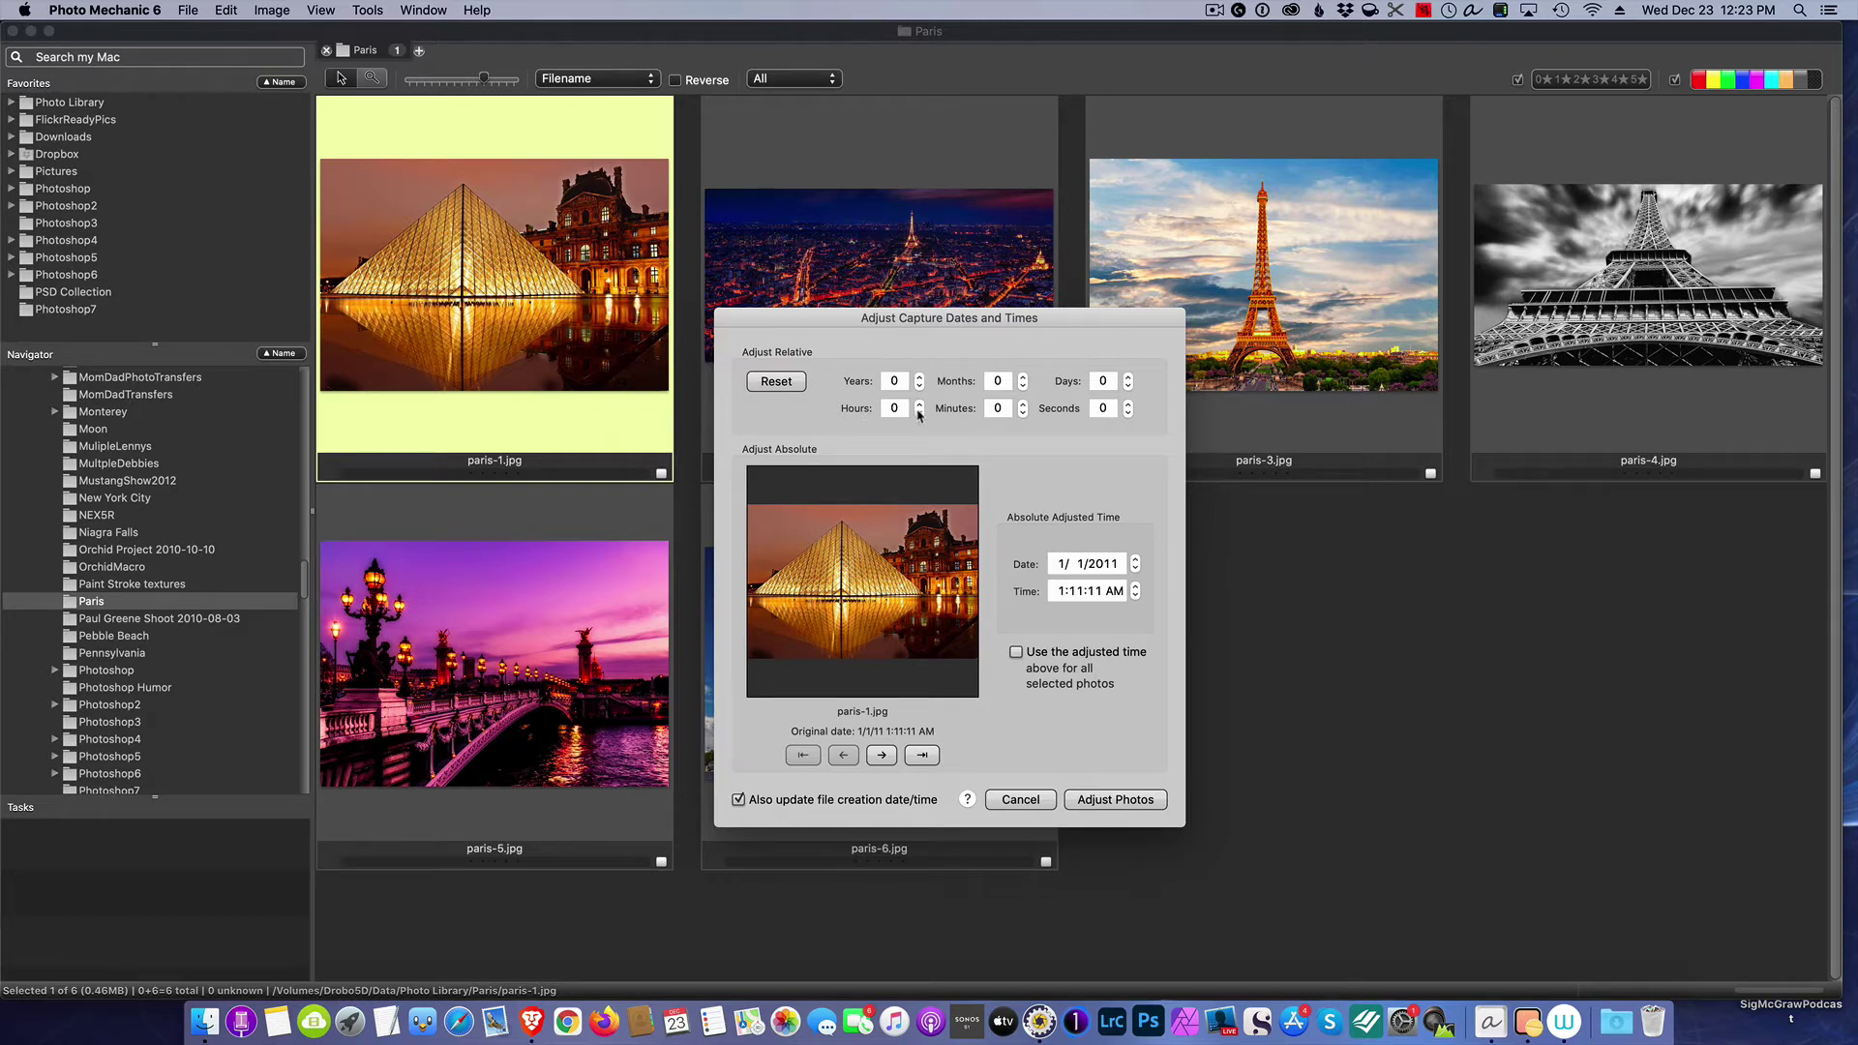
left_click_drag(919, 412, 919, 412)
left_click(919, 404)
left_click(920, 404)
left_click(919, 404)
left_click(919, 404)
left_click(920, 385)
left_click(1021, 799)
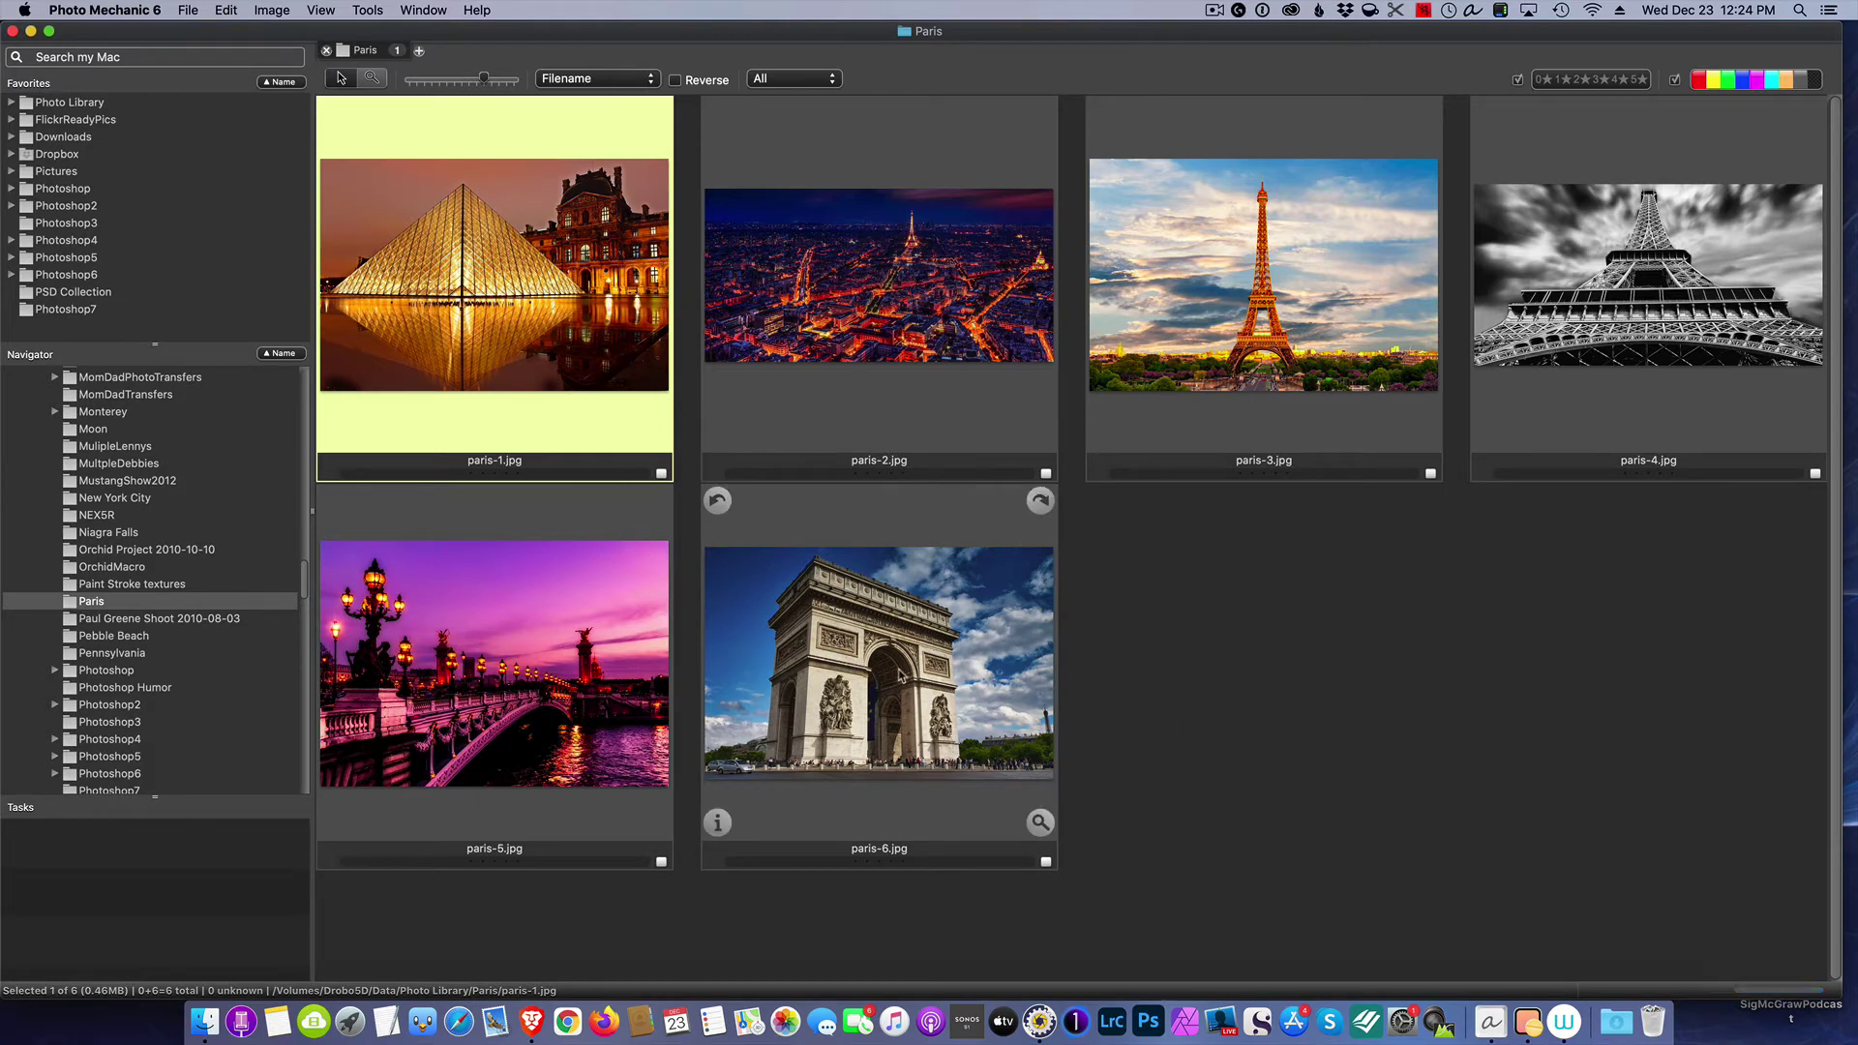
Step: Select all six photos and set a +1 hour capture time offset
key("super+a")
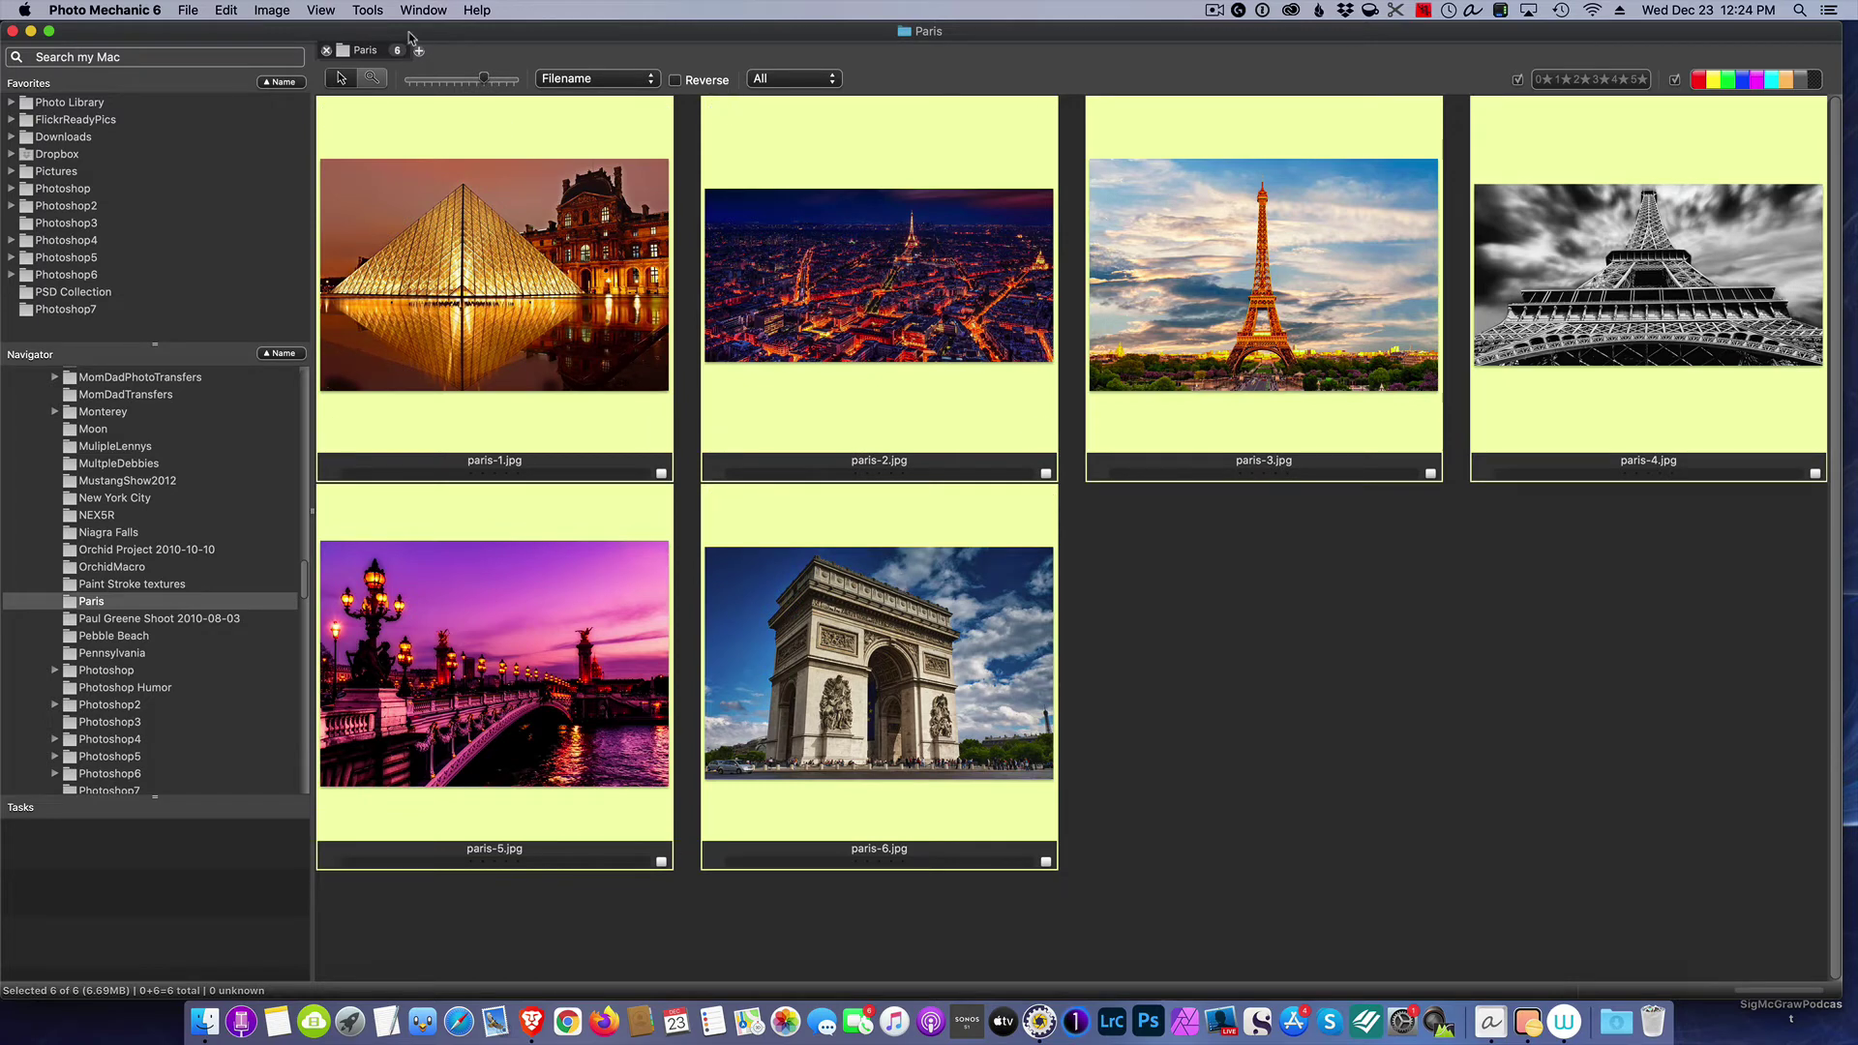
left_click(377, 11)
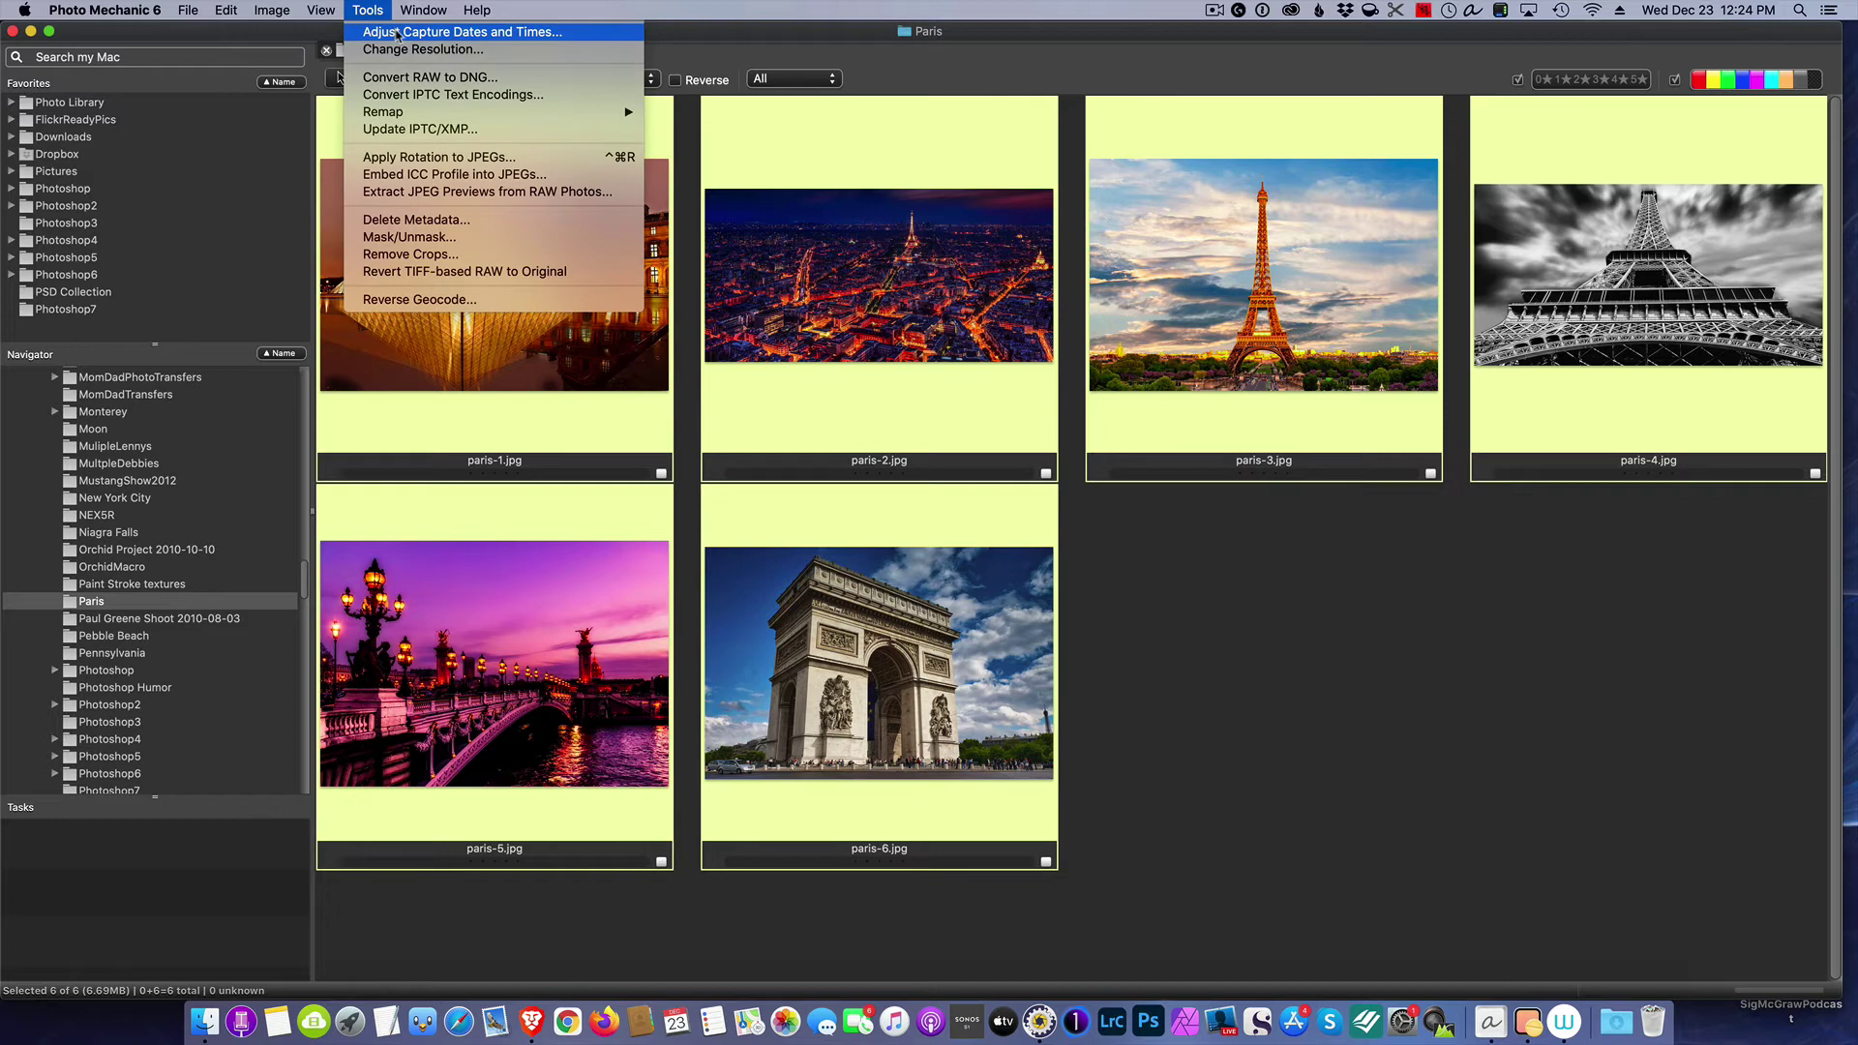
left_click(397, 34)
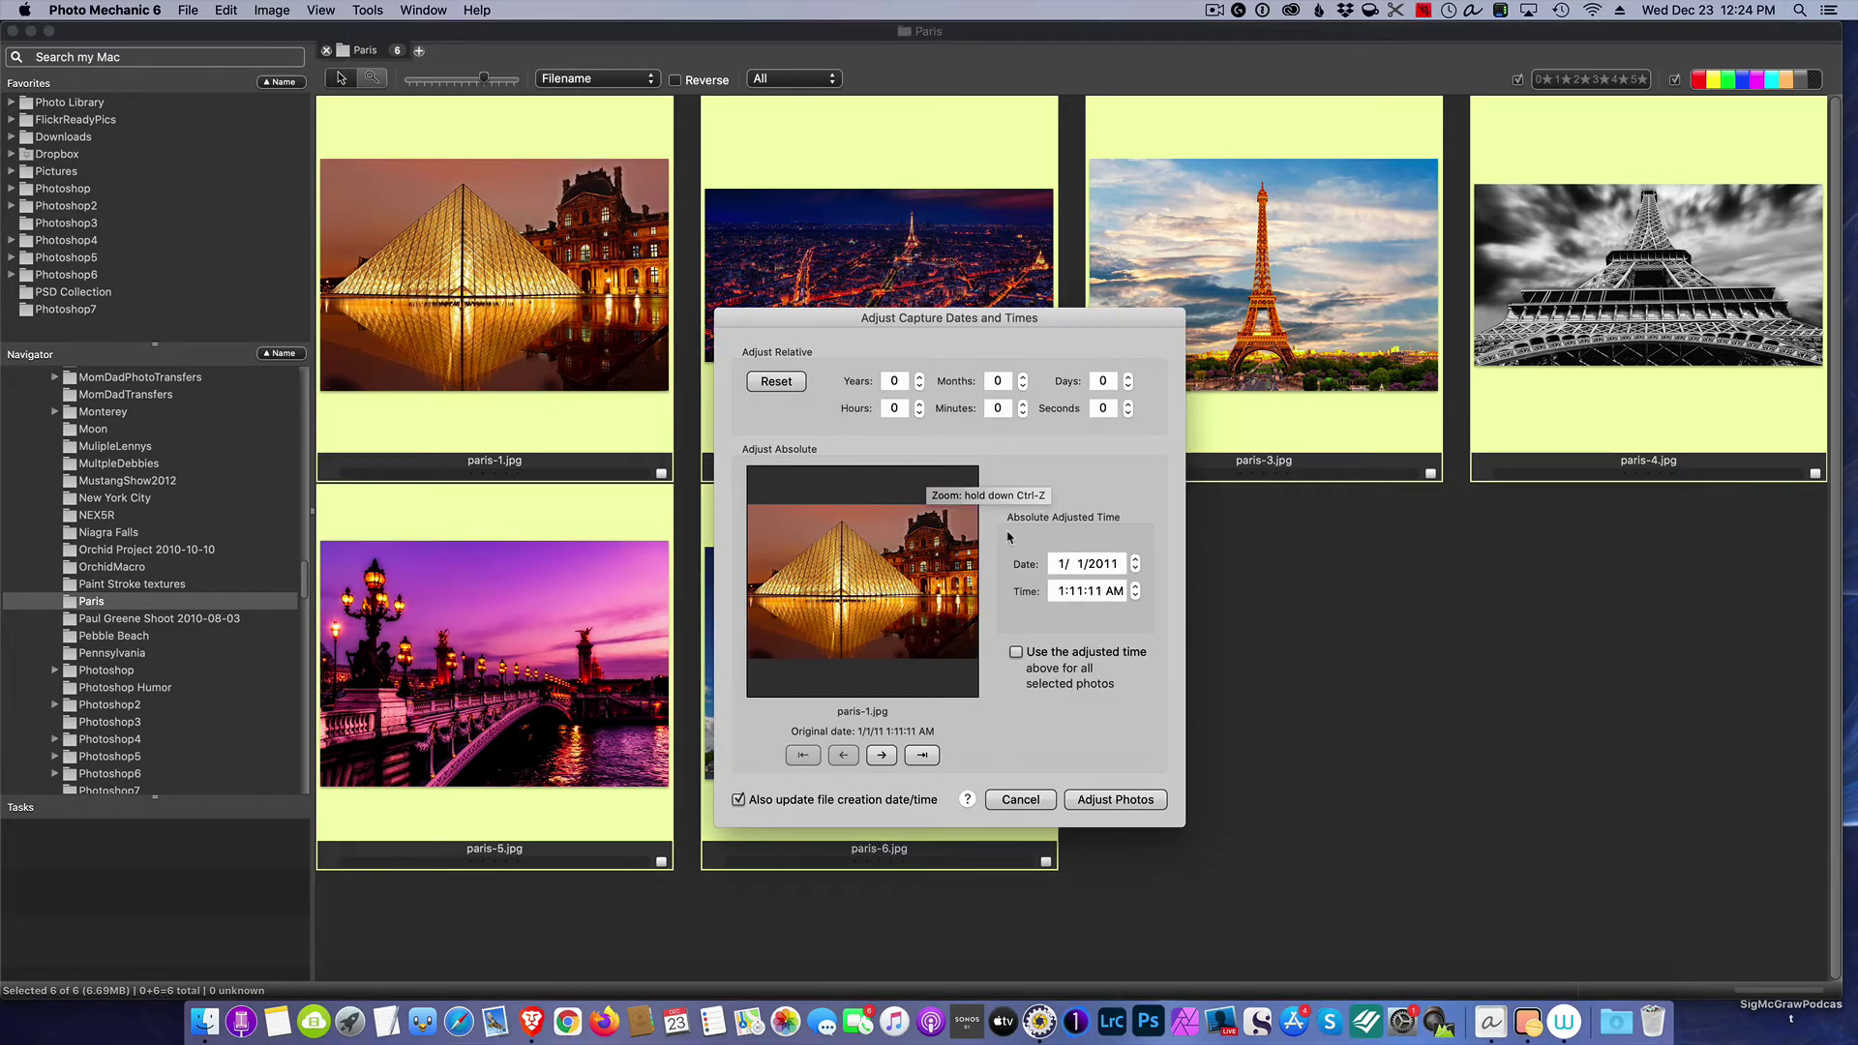
left_click(919, 403)
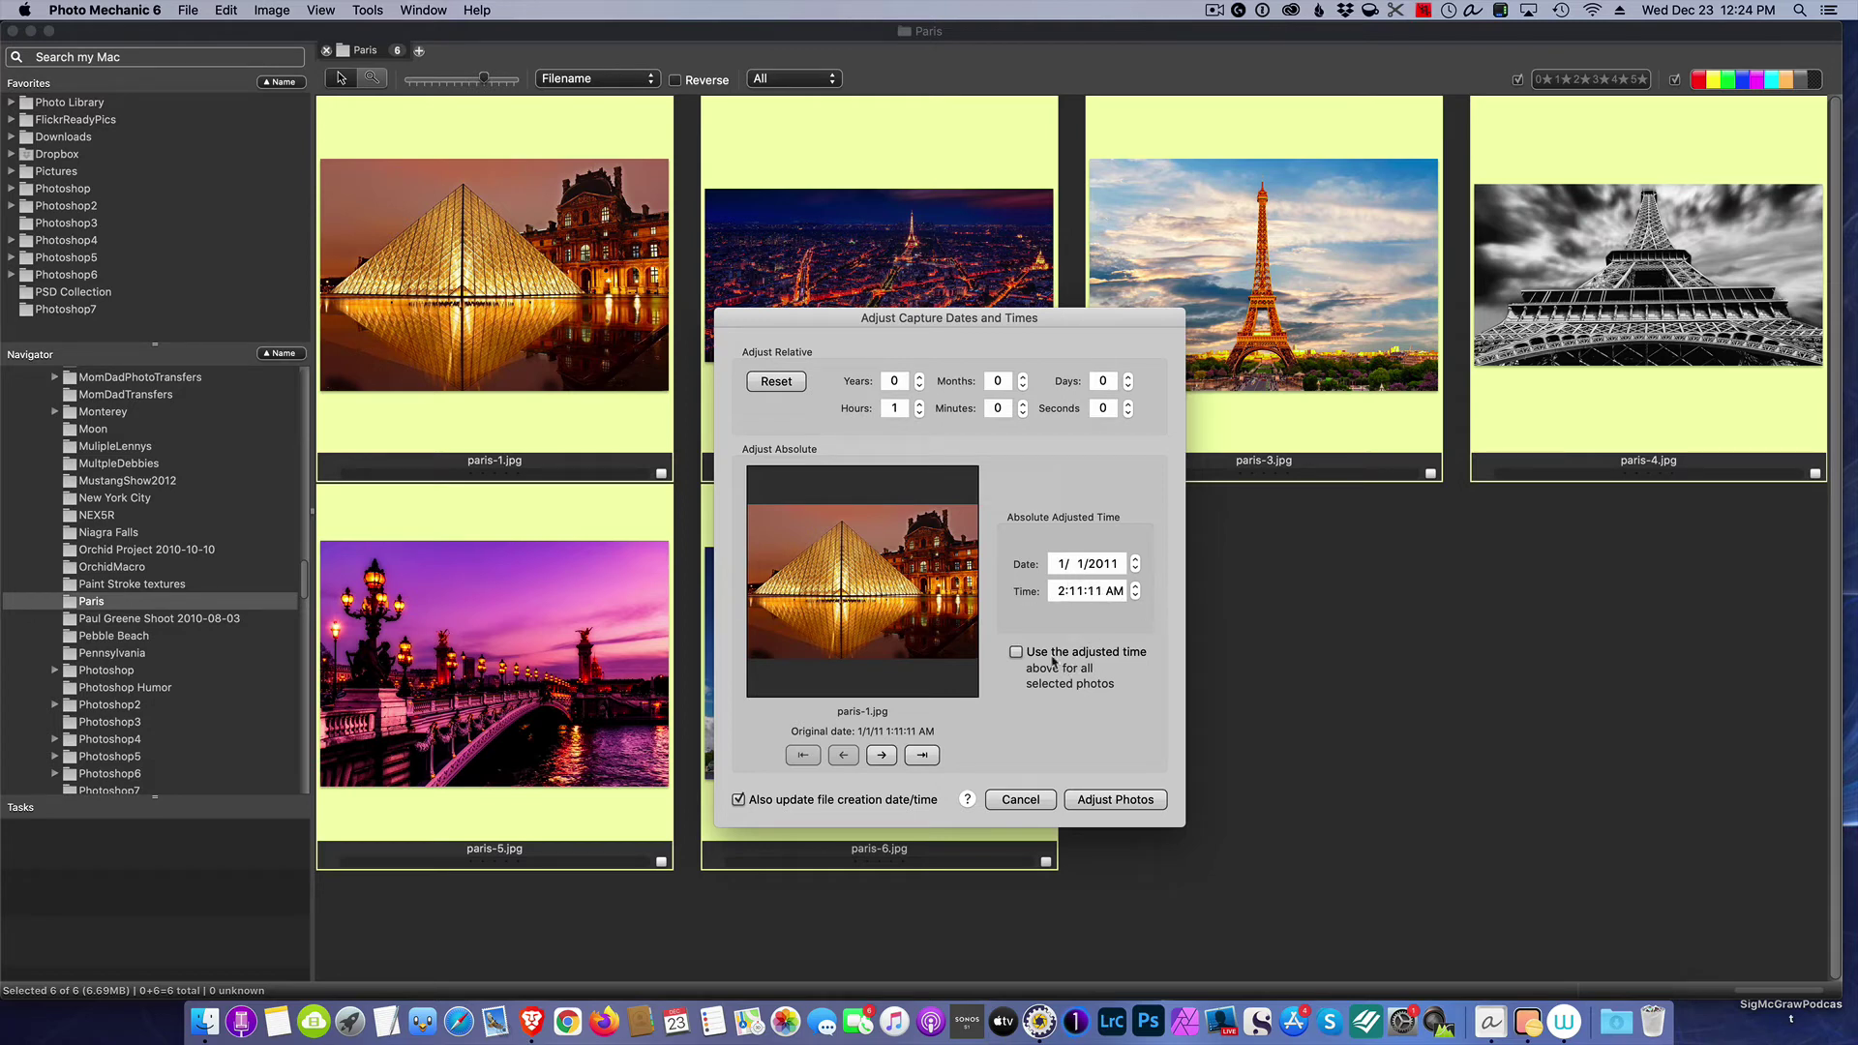
Step: Apply 1/1/2011 2:11:11 AM to every selected photo and confirm the irreversible change
left_click(1016, 652)
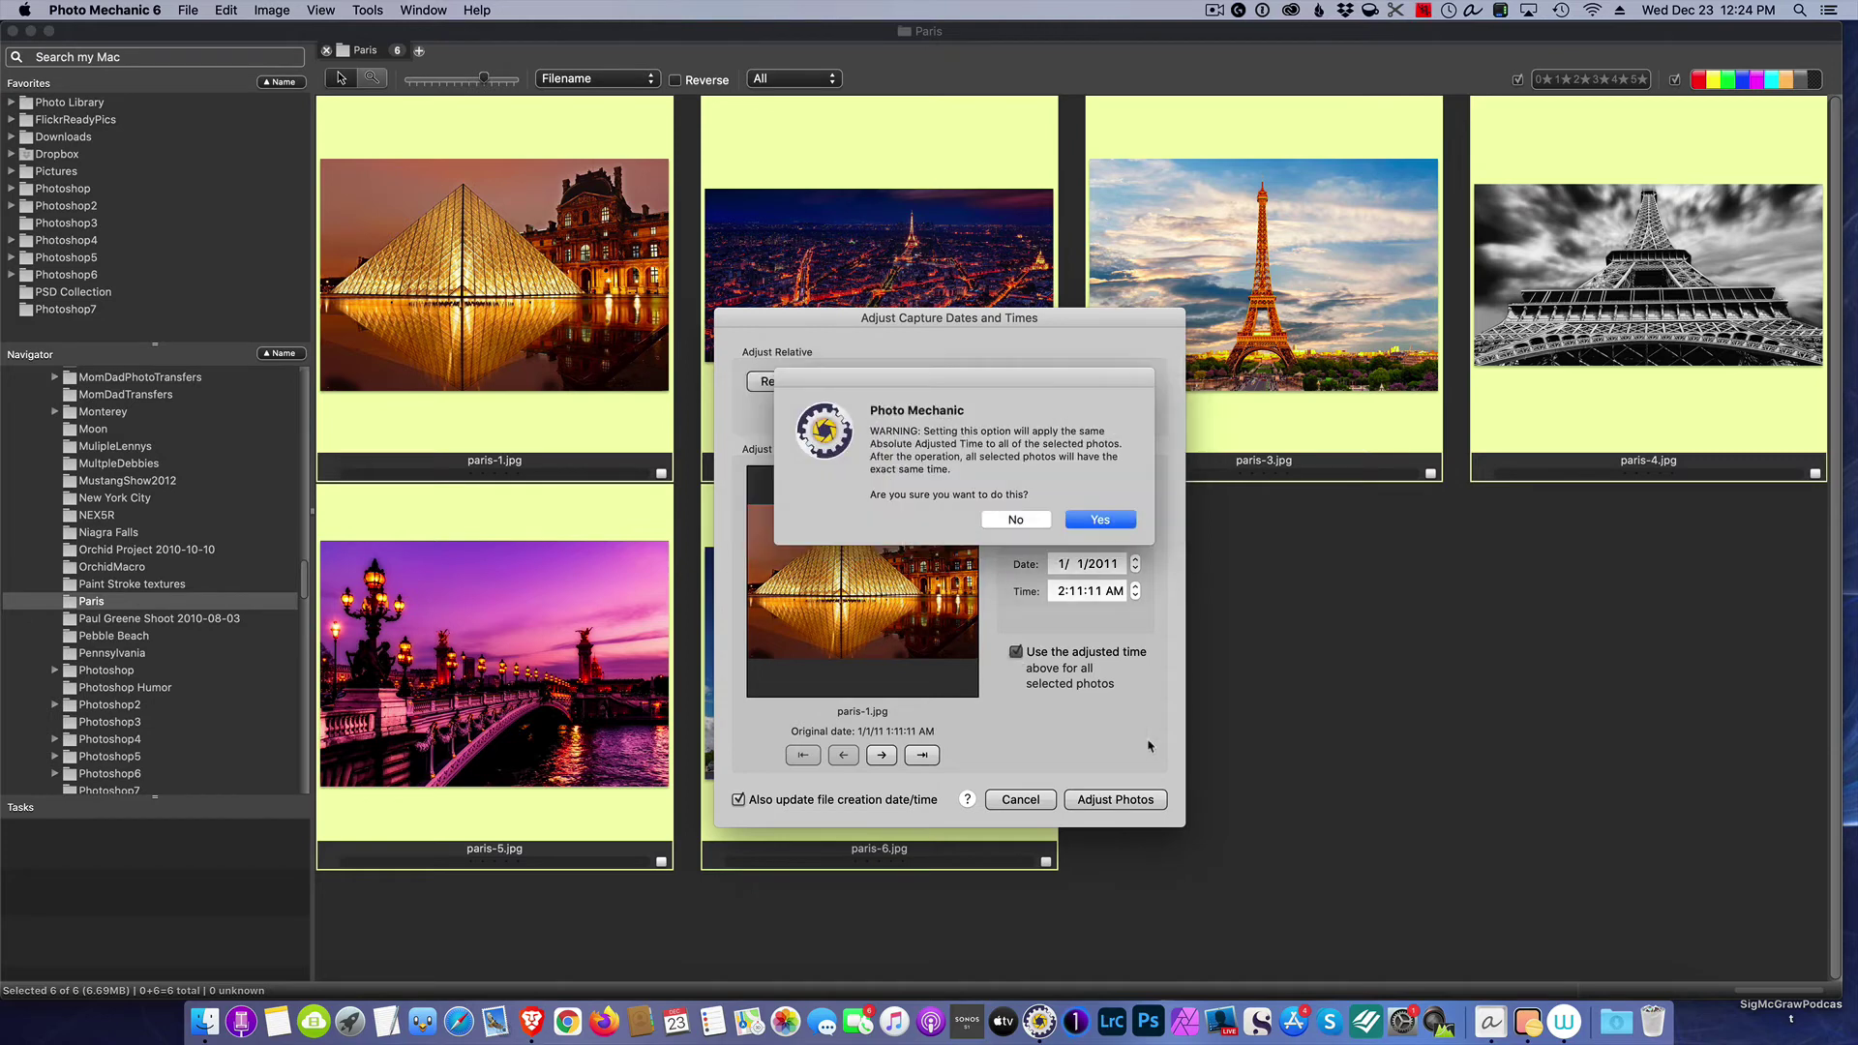
left_click(1100, 523)
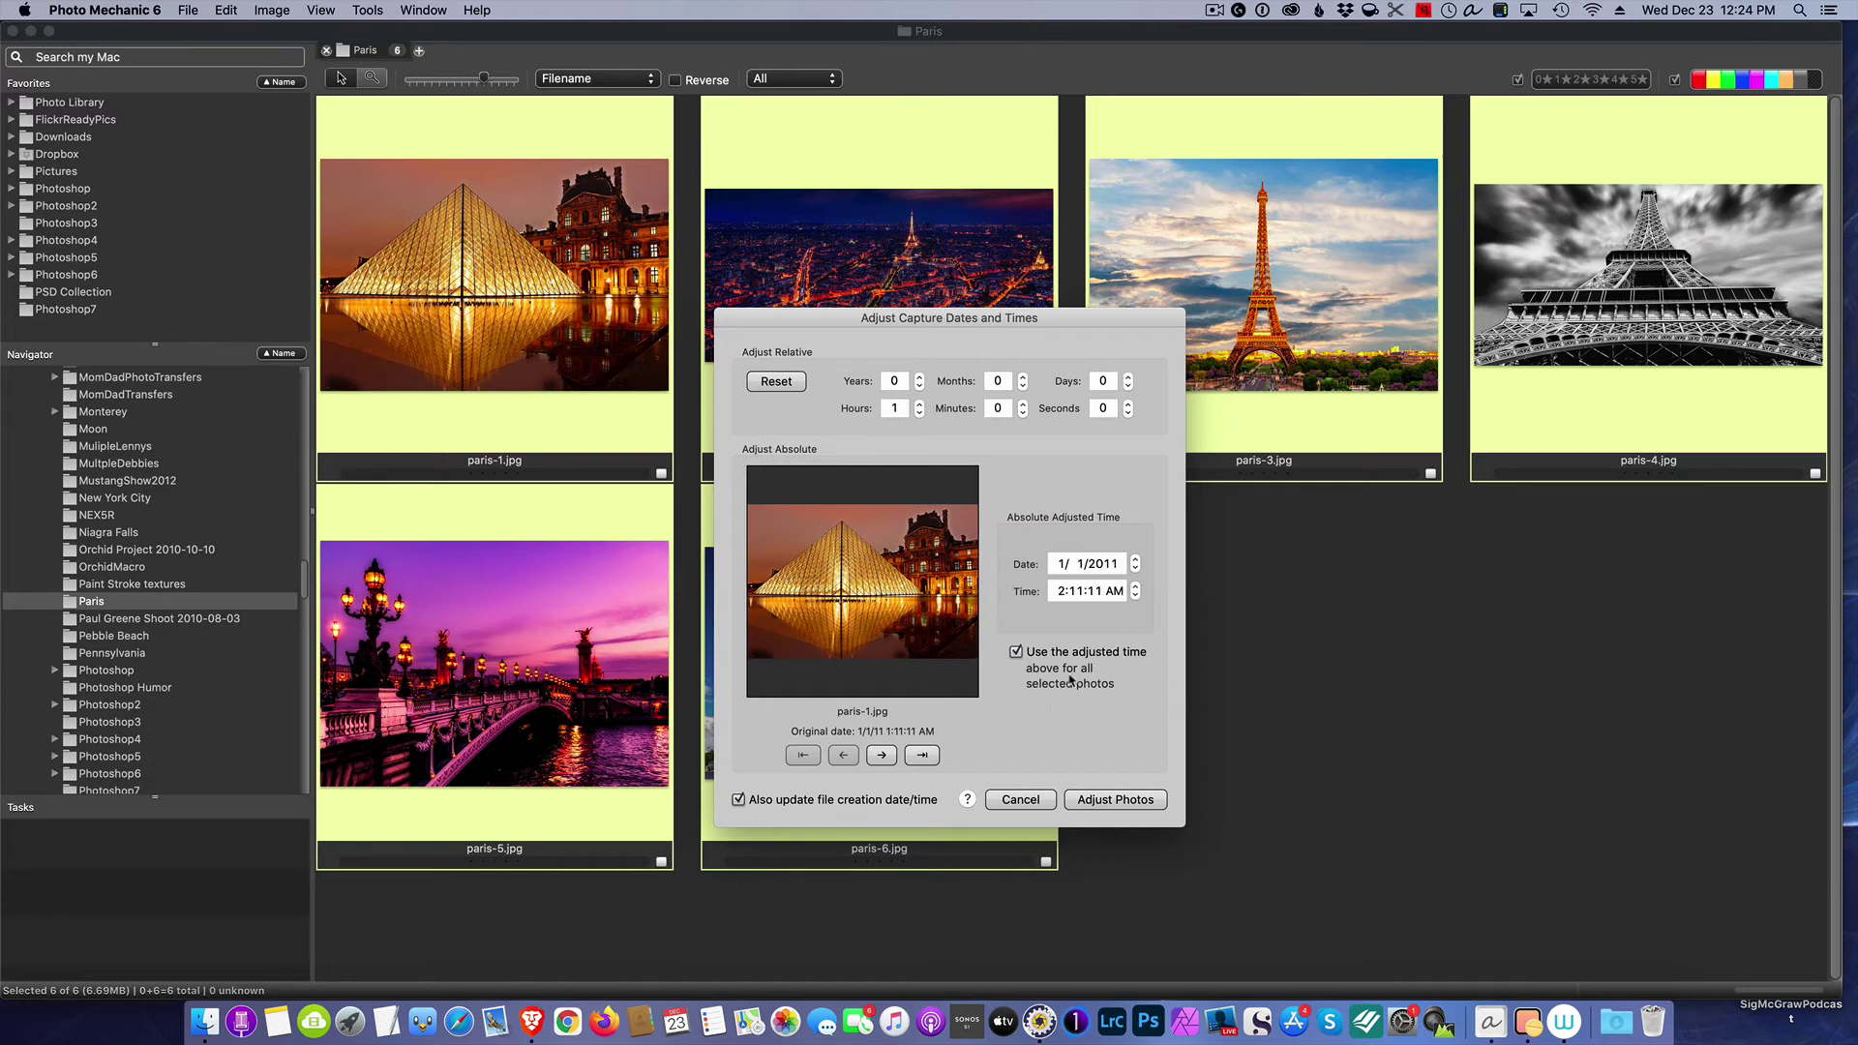
left_click(1108, 801)
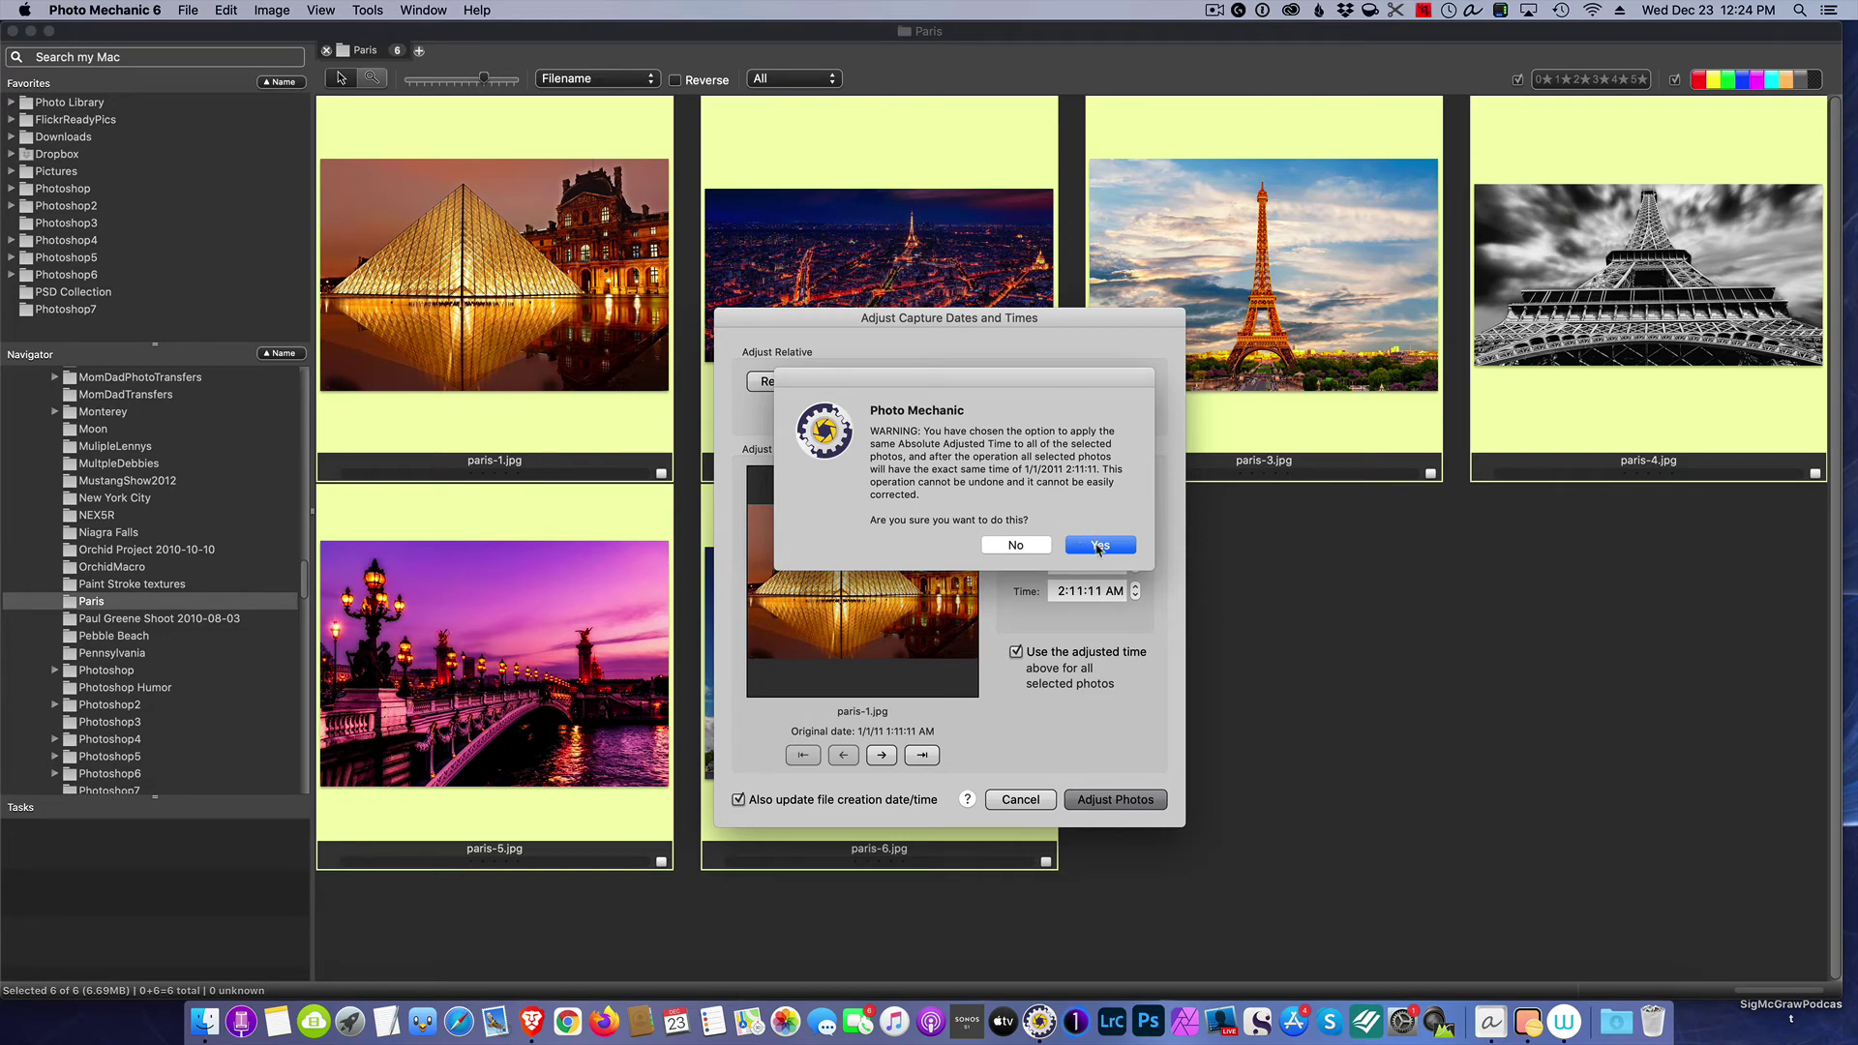
left_click(1100, 547)
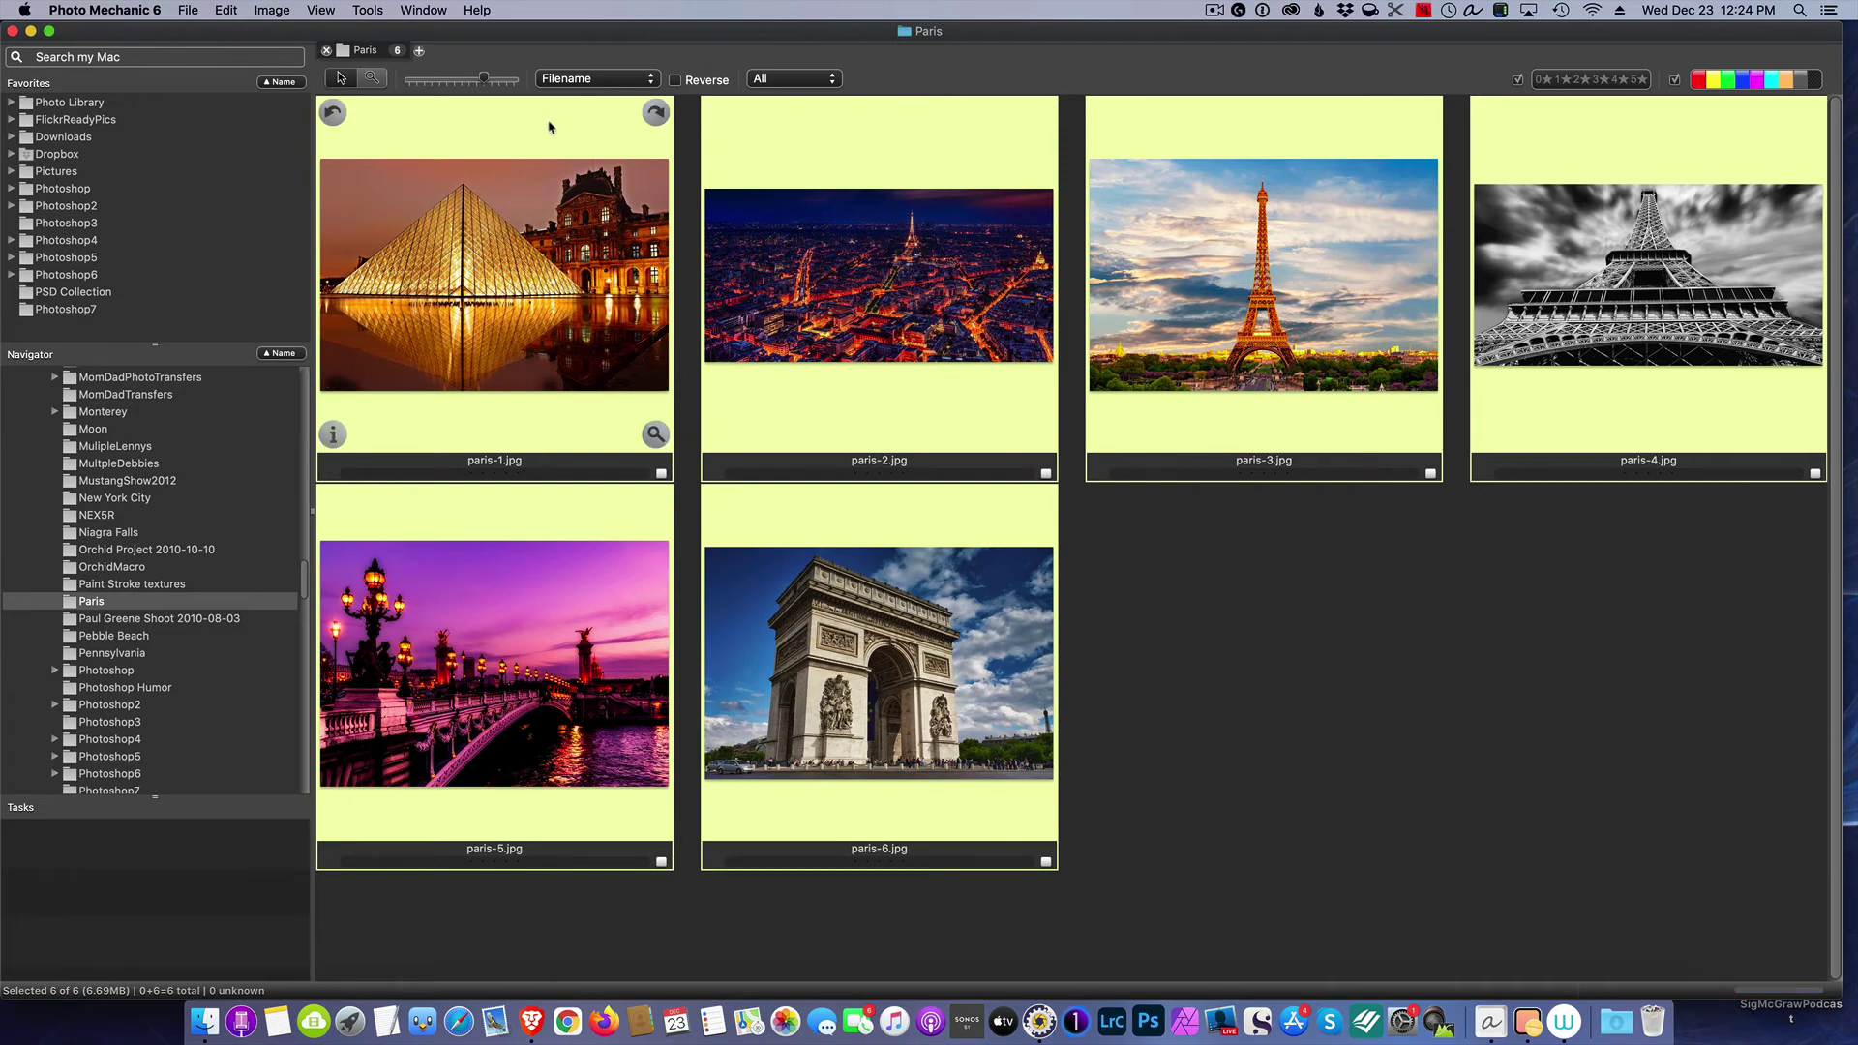
left_click(1232, 574)
double_click(504, 207)
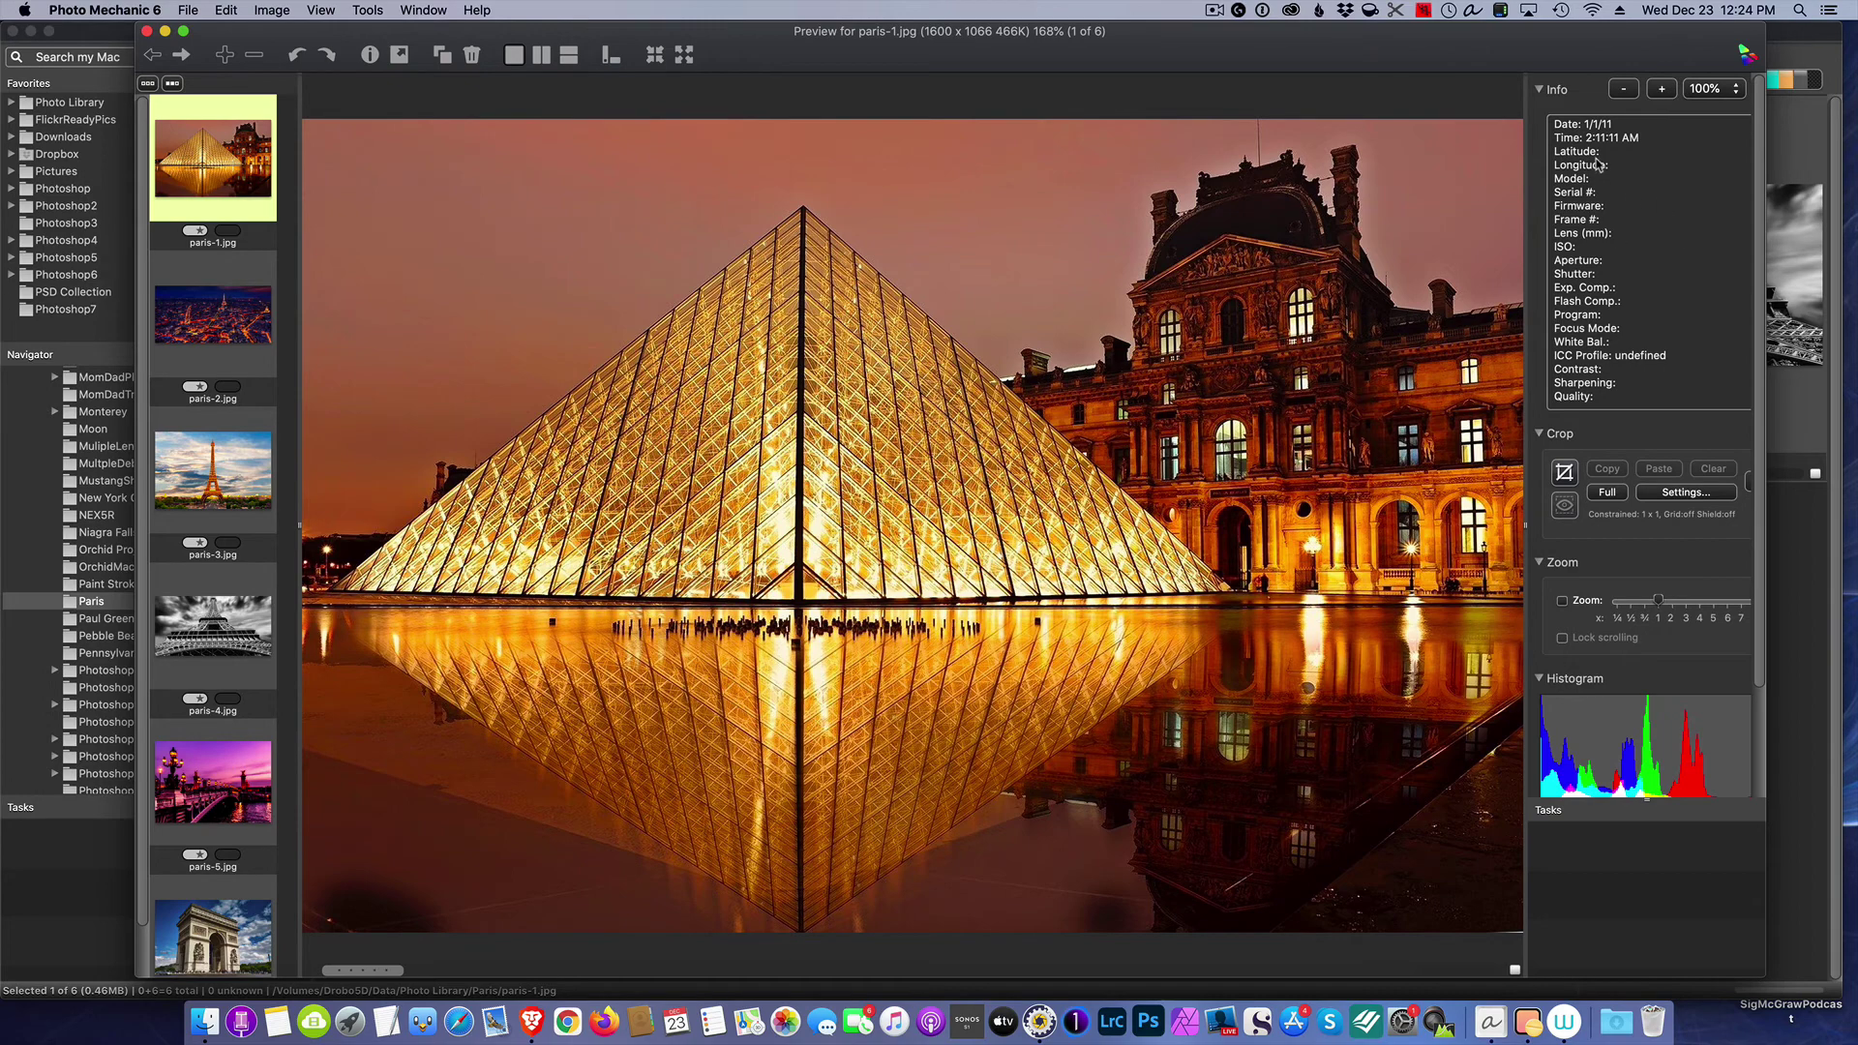
left_click(238, 331)
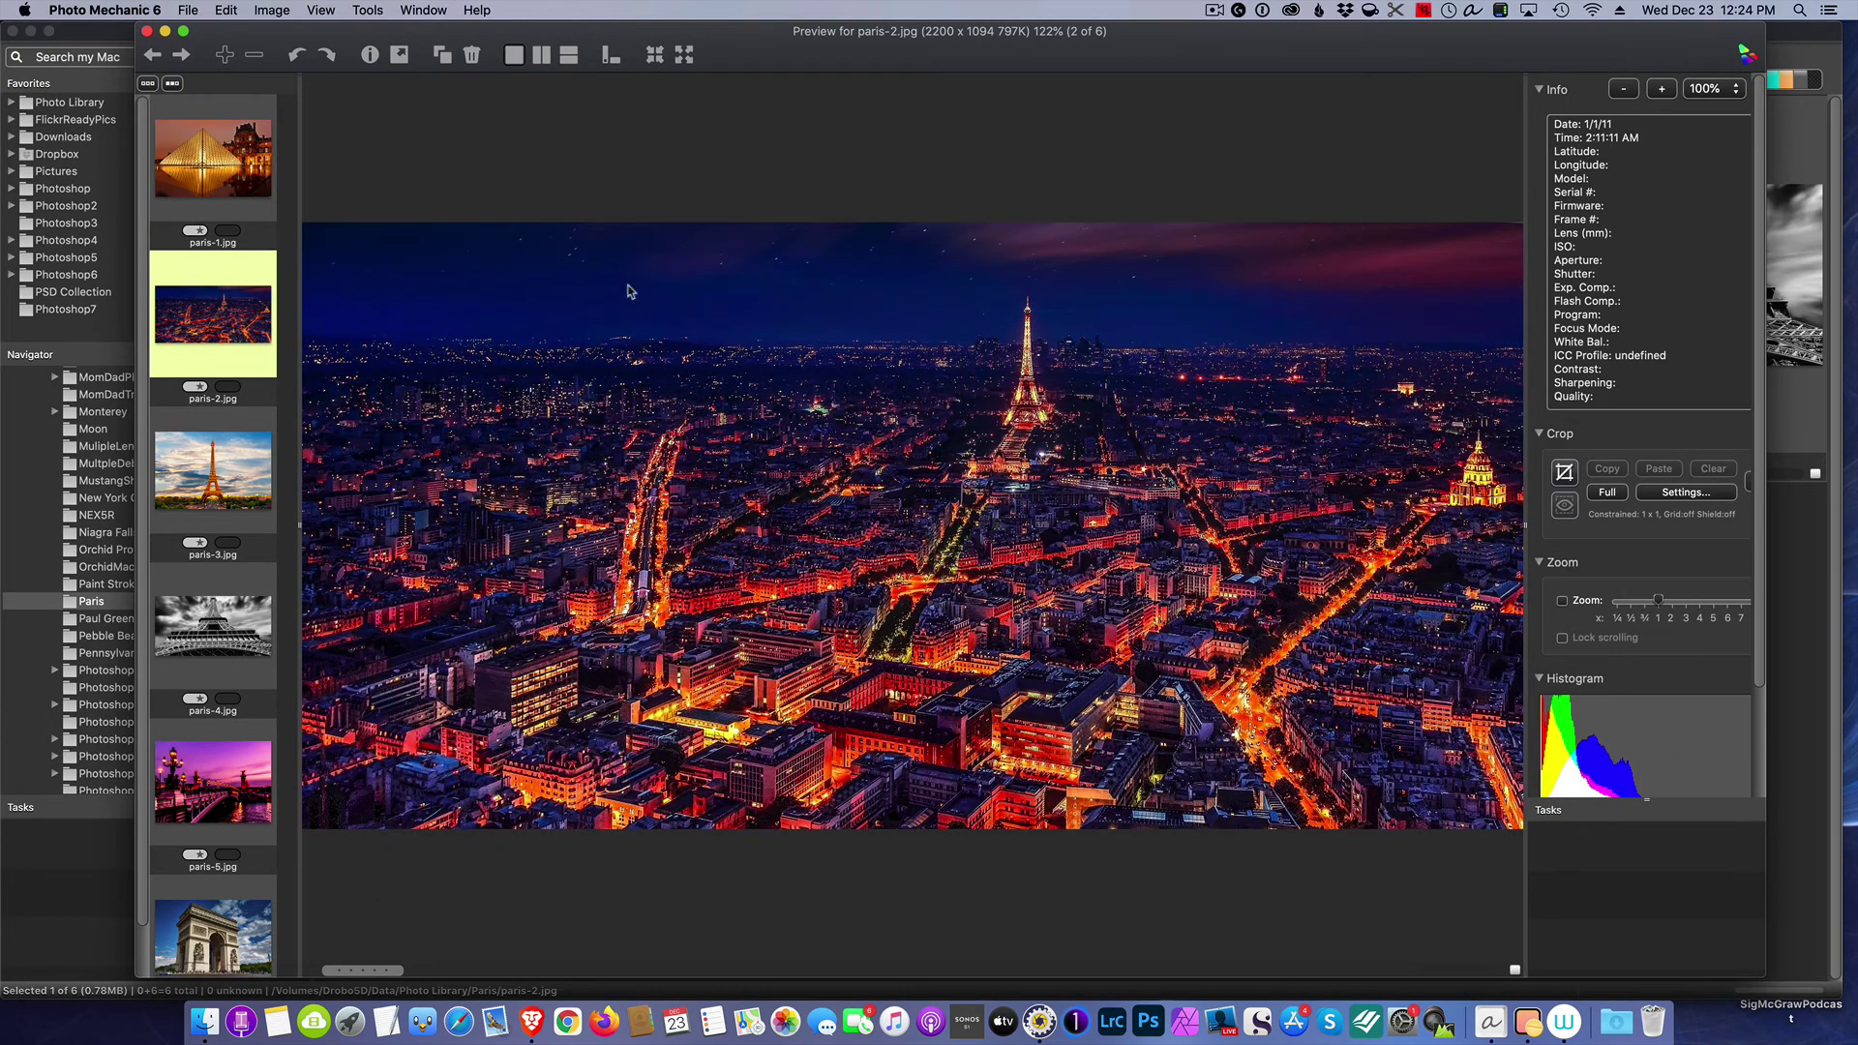
left_click(227, 465)
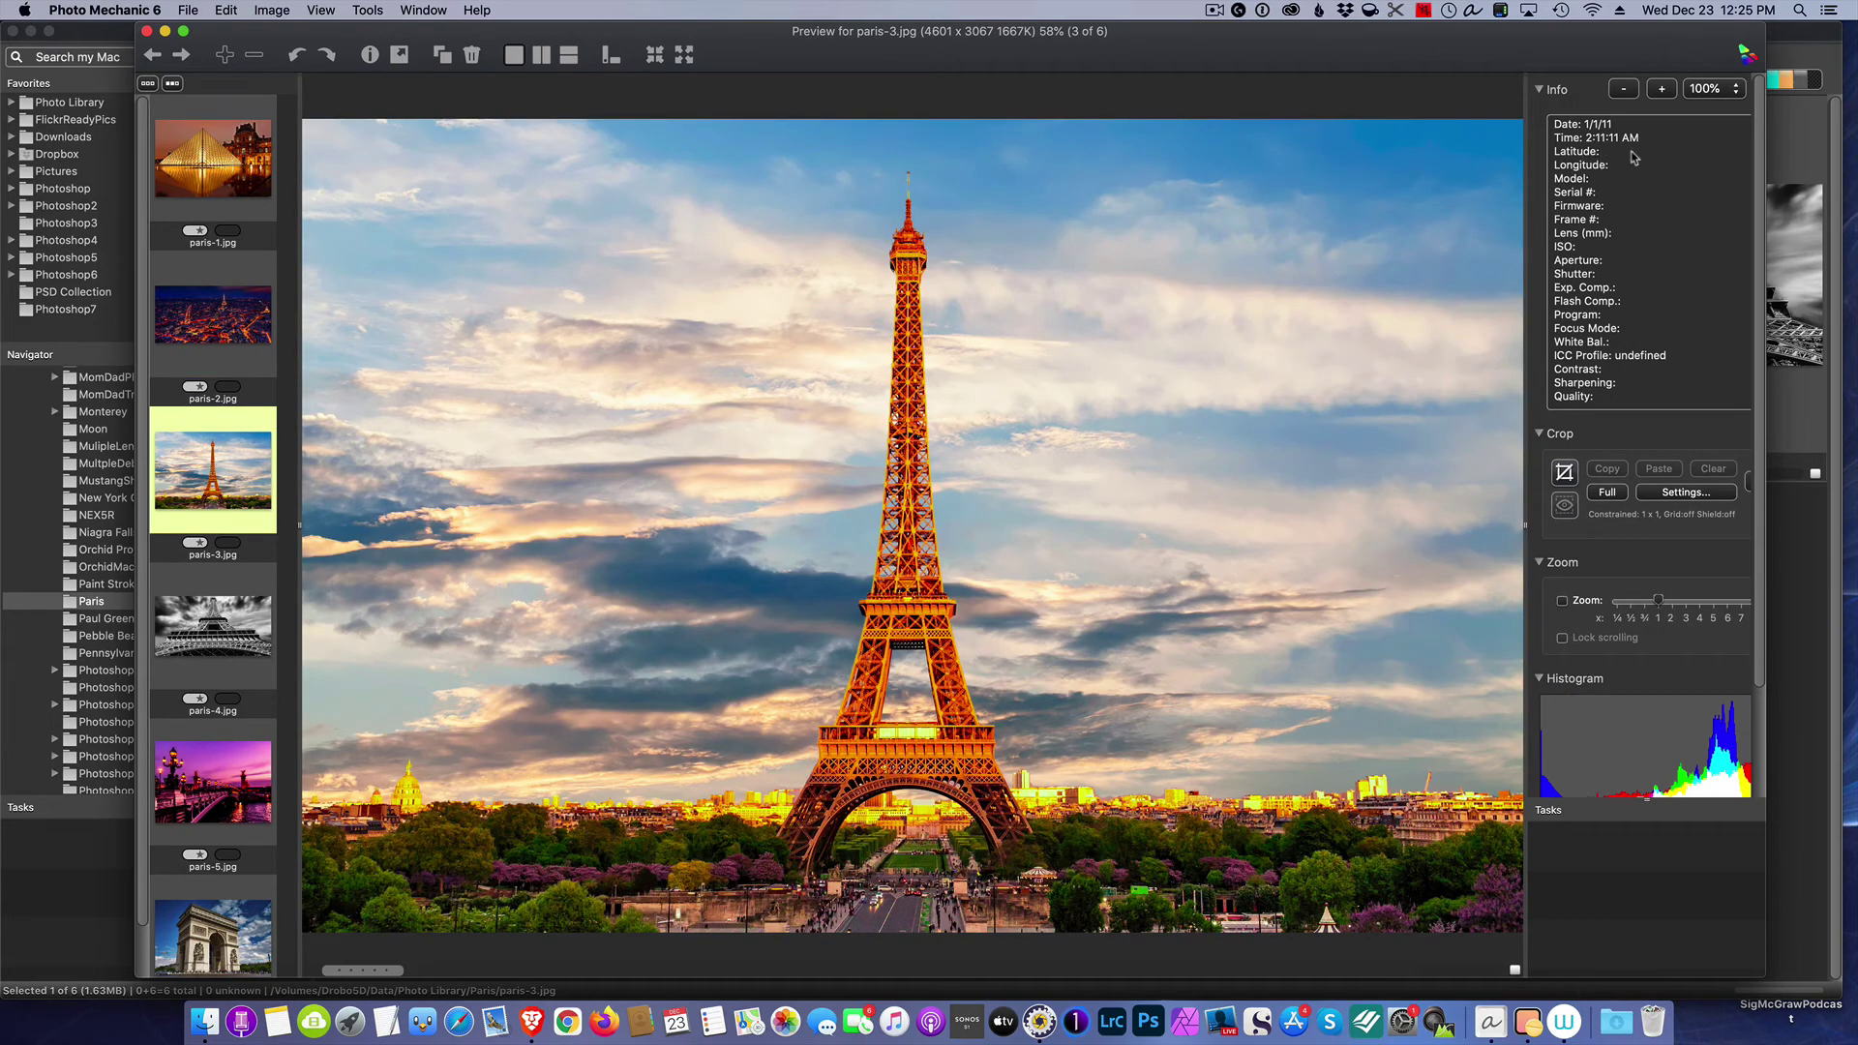
left_click(228, 154)
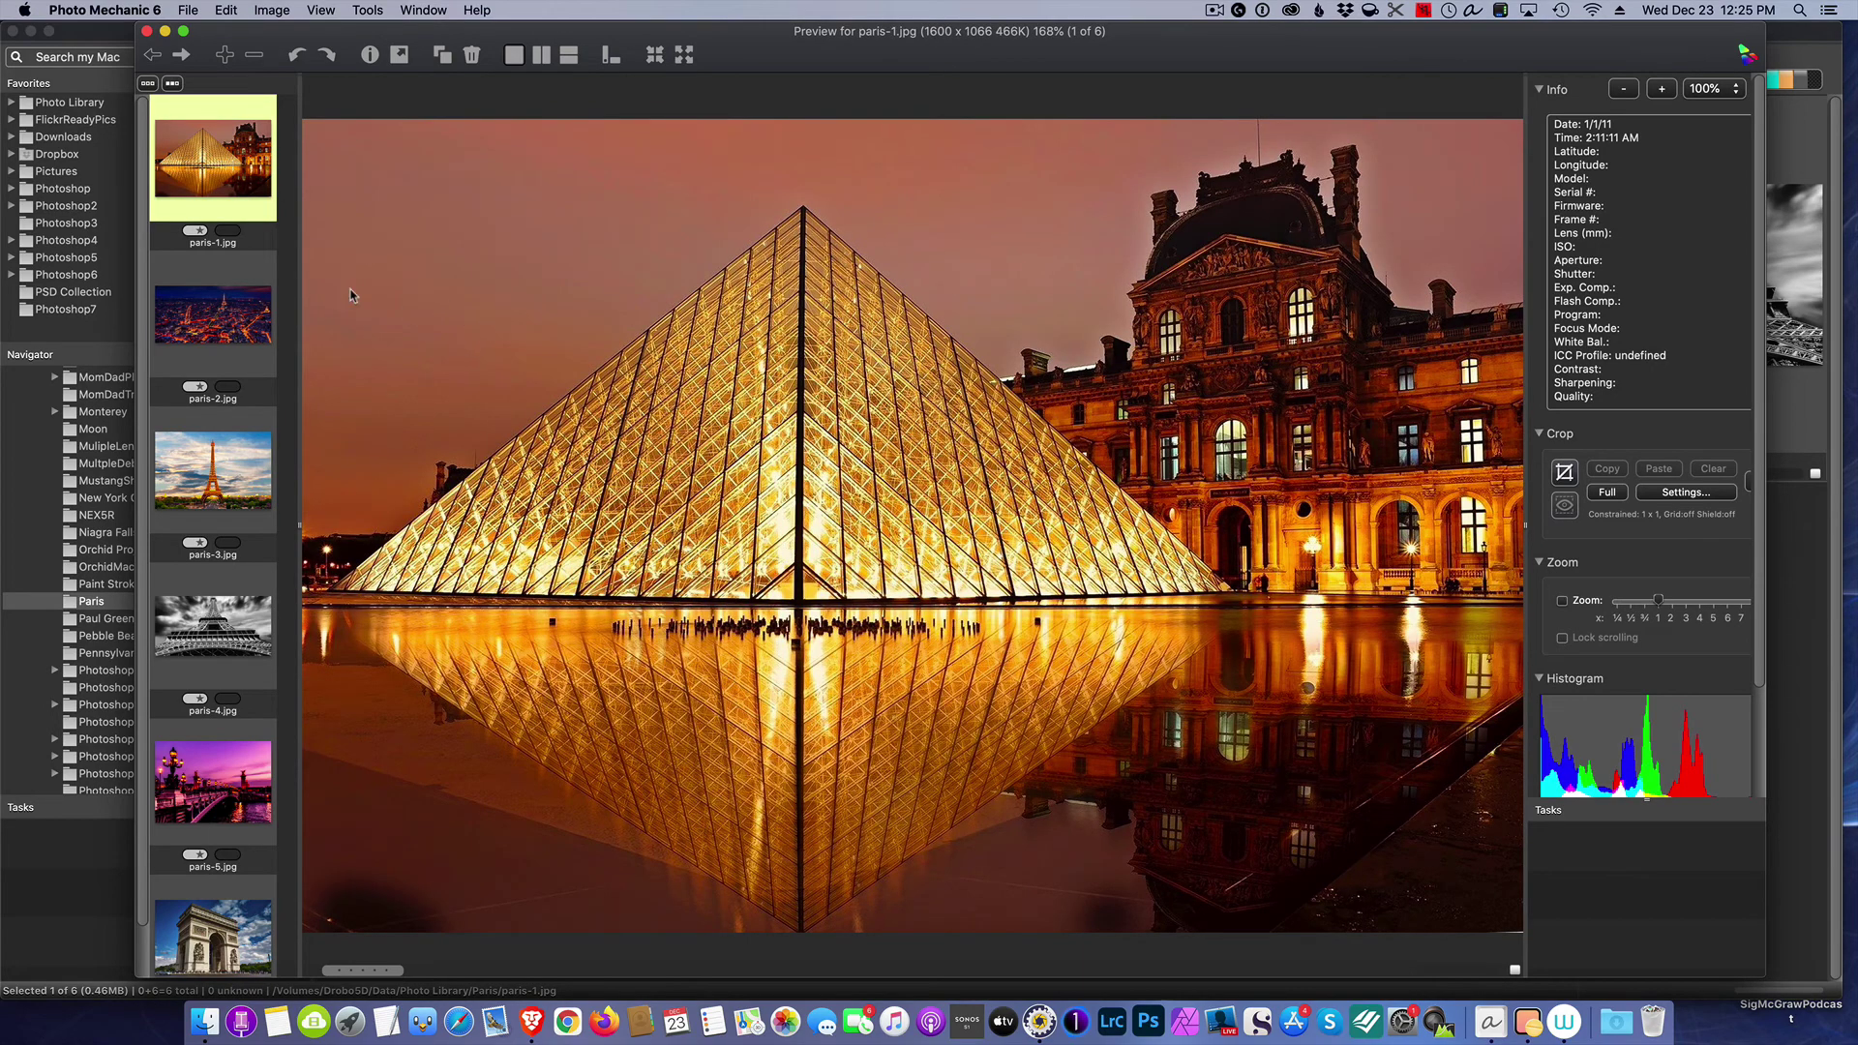
Step: Close the paris preview window to return to the six-photo contact sheet
left_click(145, 31)
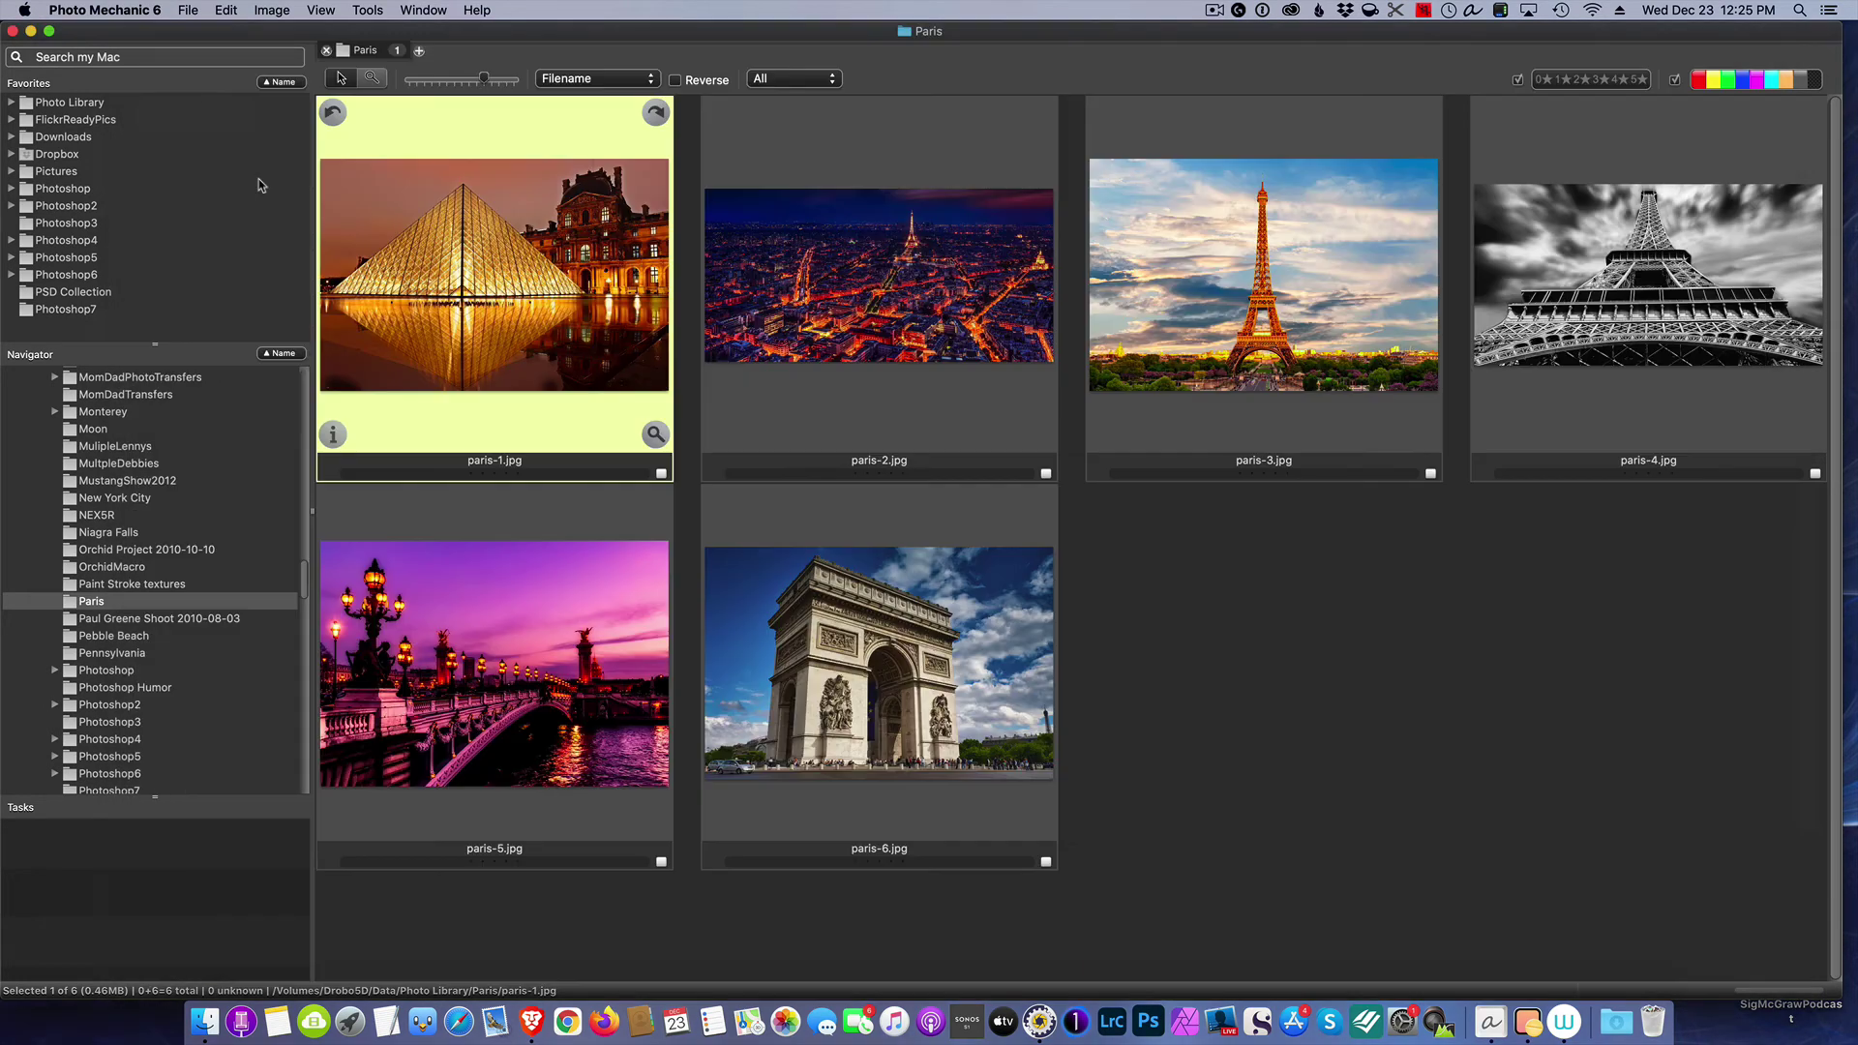